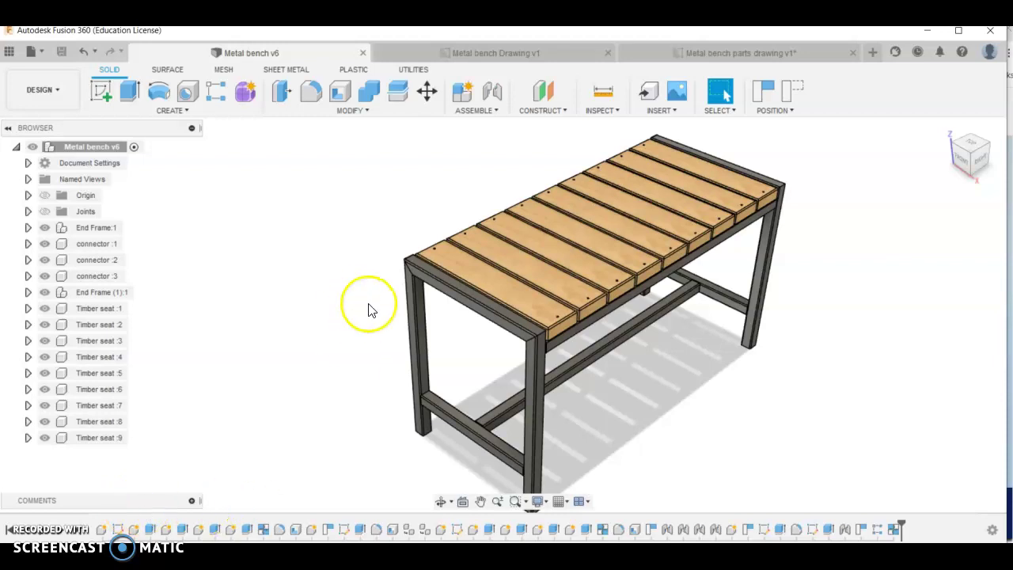
Step: Look over the existing bench parts drawing, then return to the 3D bench design
{"action": "left_click", "coordinate": [426, 51]}
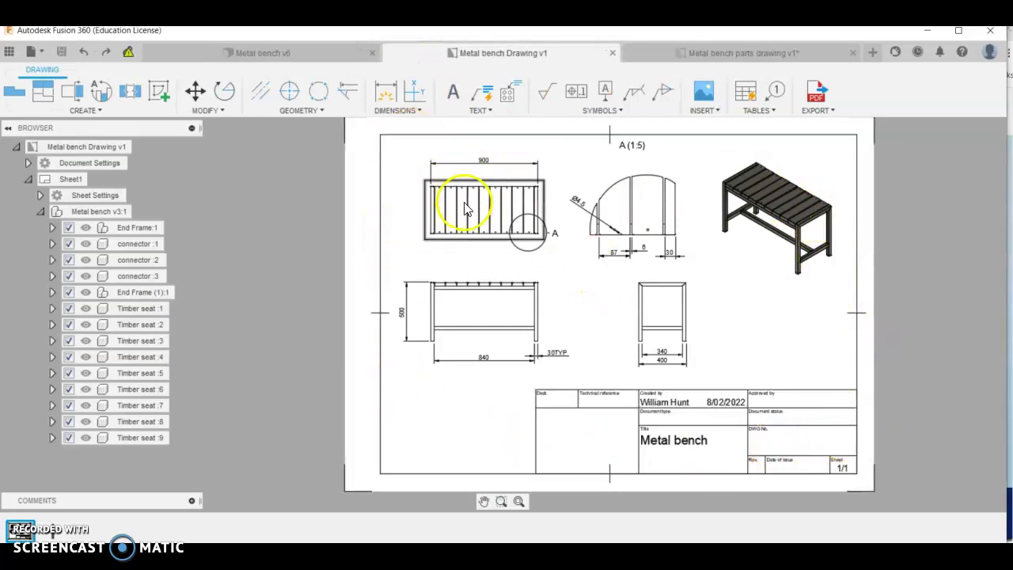
{"action": "left_click", "coordinate": [559, 51]}
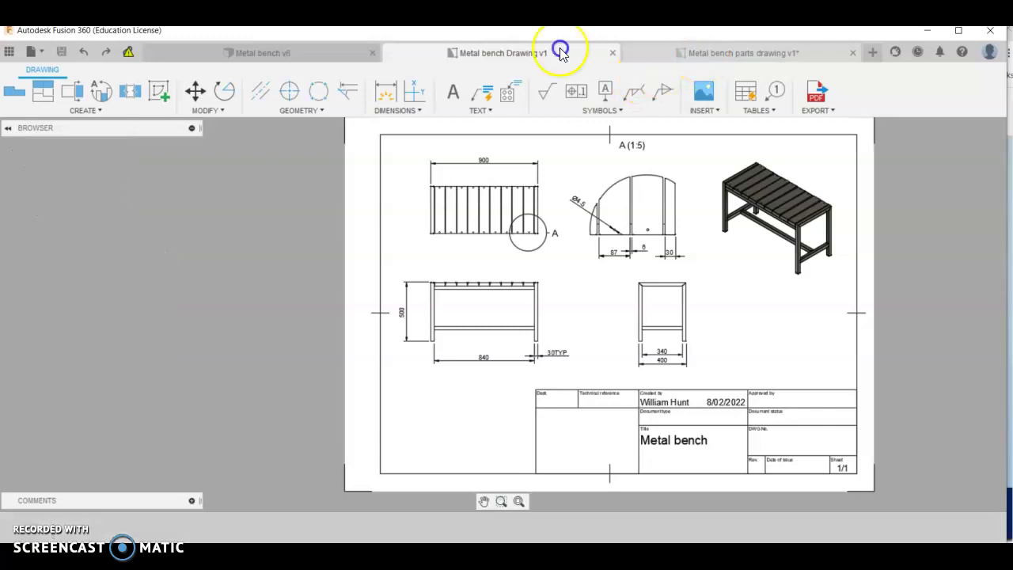
{"action": "left_click", "coordinate": [707, 53]}
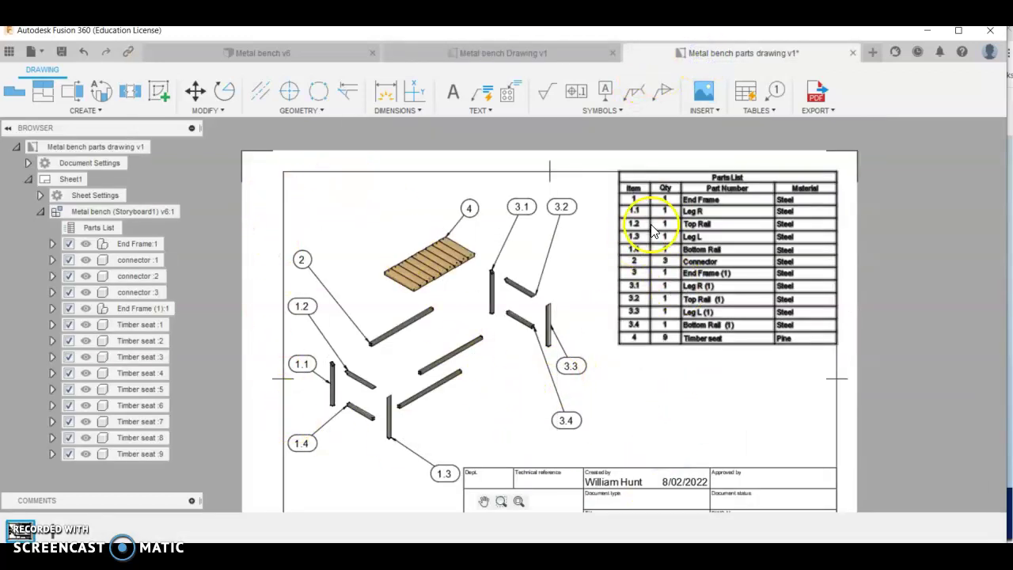
{"action": "left_click", "coordinate": [300, 54]}
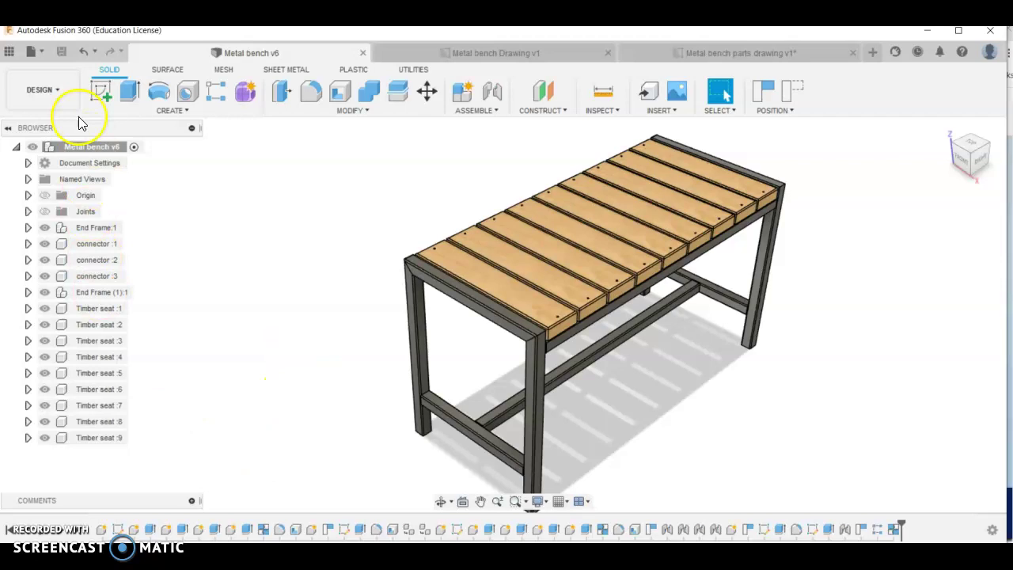
Step: Create an A4 ISO drawing from the design containing only the front-left leg
{"action": "left_click", "coordinate": [34, 51]}
{"action": "mouse_move", "coordinate": [75, 116]}
{"action": "left_click", "coordinate": [174, 119]}
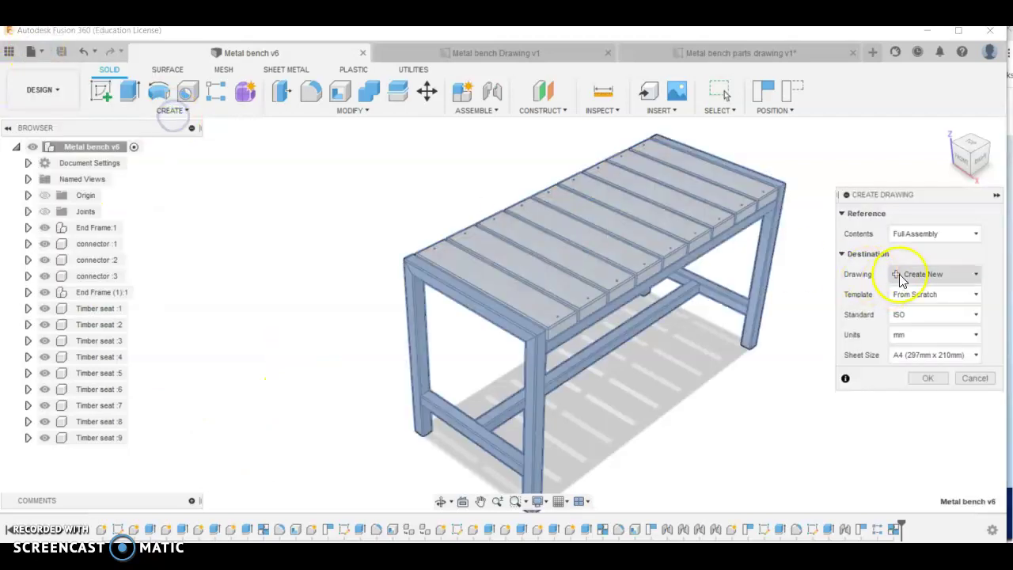
{"action": "left_click", "coordinate": [915, 236]}
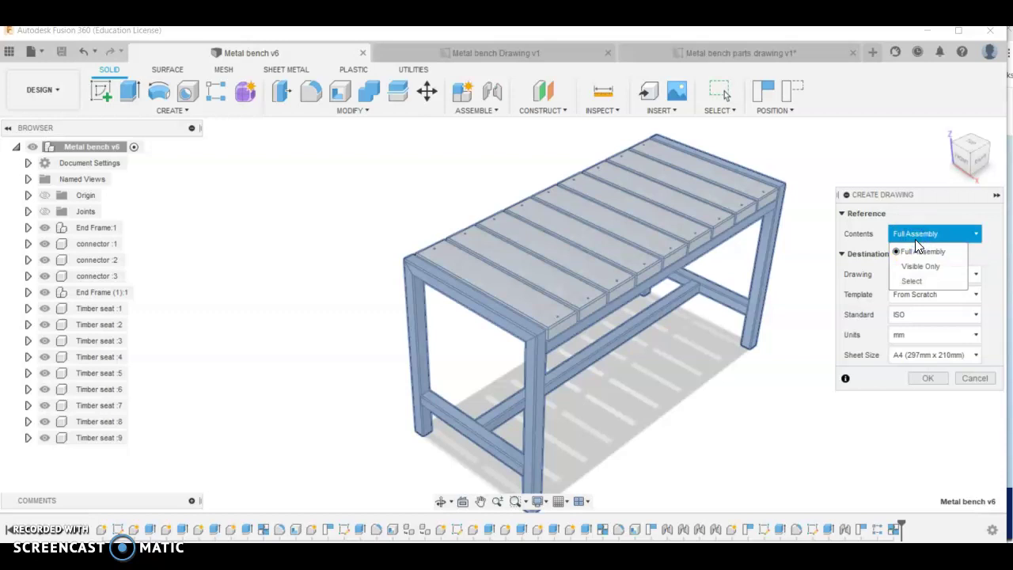
{"action": "left_click", "coordinate": [918, 281]}
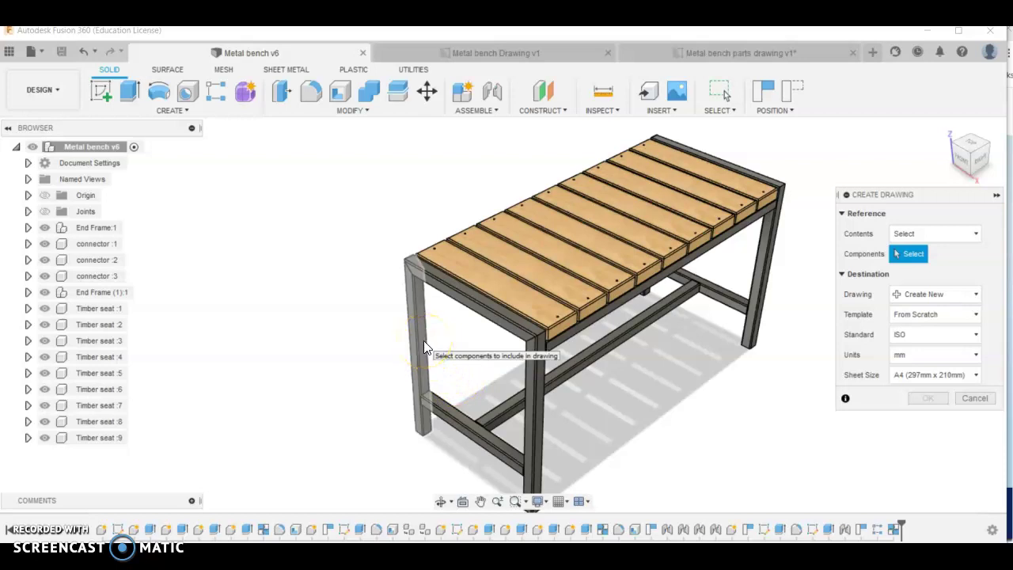
{"action": "left_click", "coordinate": [424, 346]}
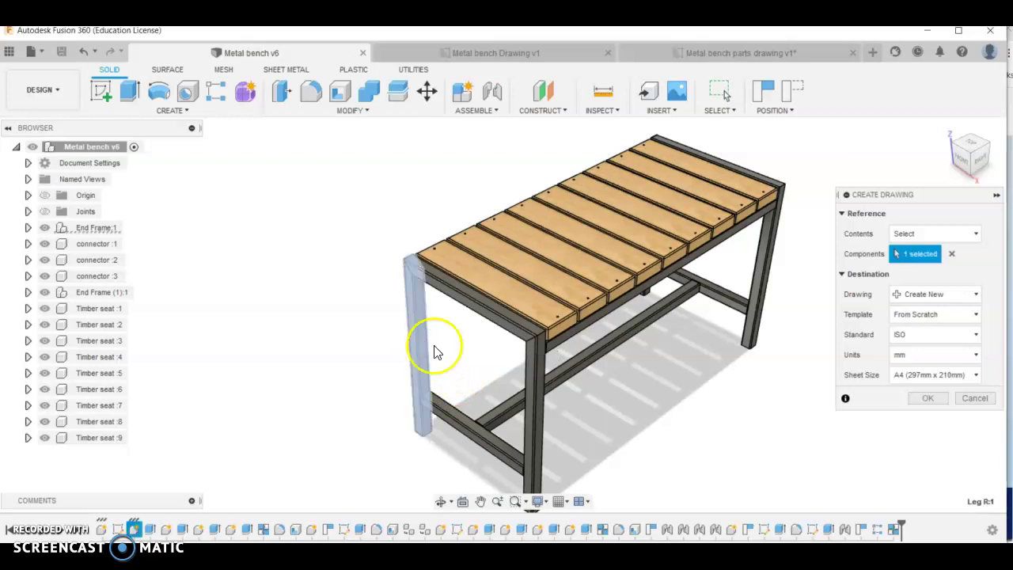
{"action": "left_click", "coordinate": [924, 404]}
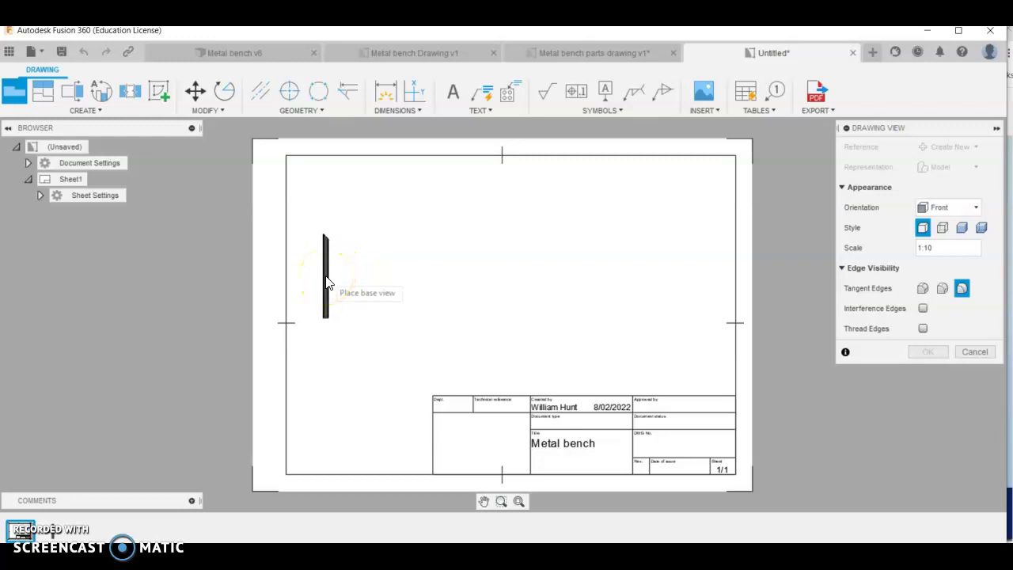
Step: Place the leg's 1:10 front base view and a projected square end view beneath it
{"action": "left_click", "coordinate": [328, 192]}
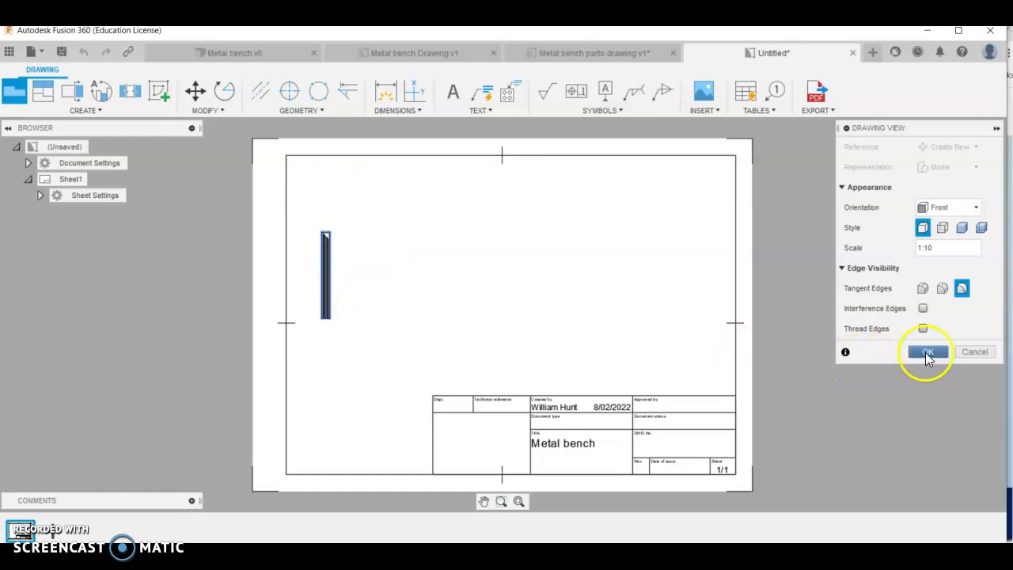
{"action": "left_click", "coordinate": [929, 353]}
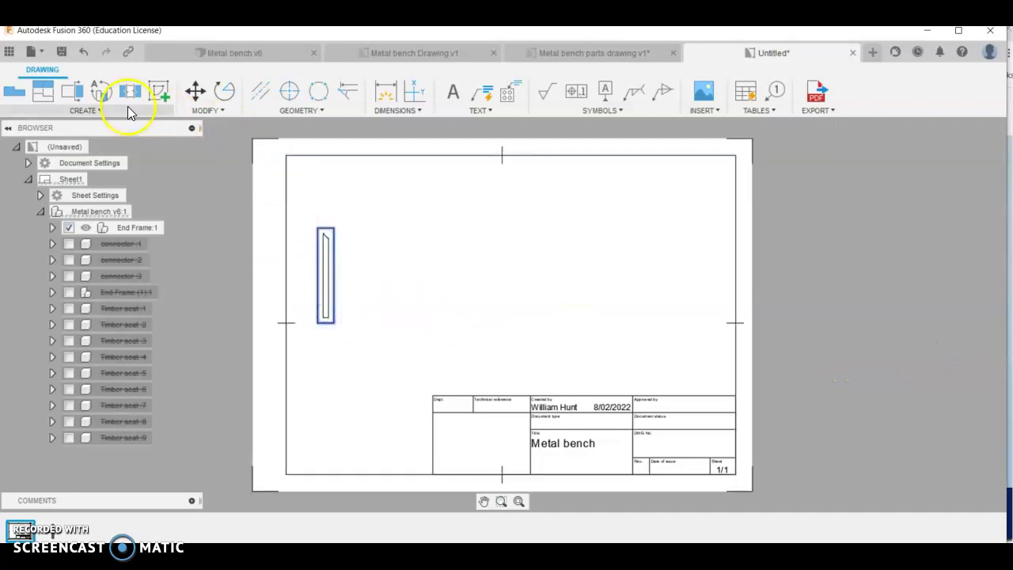
{"action": "left_click", "coordinate": [49, 90]}
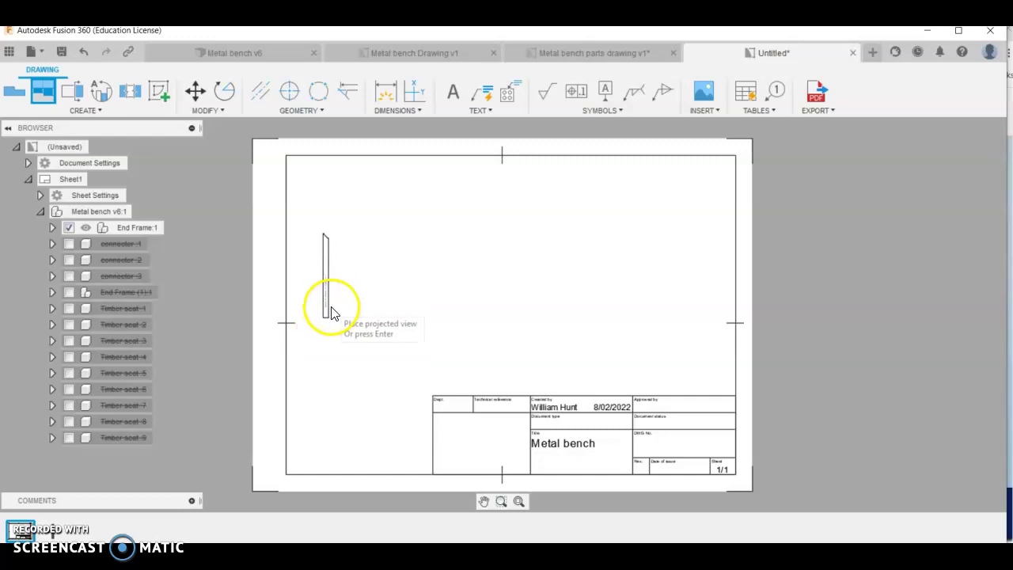
{"action": "left_click", "coordinate": [327, 337]}
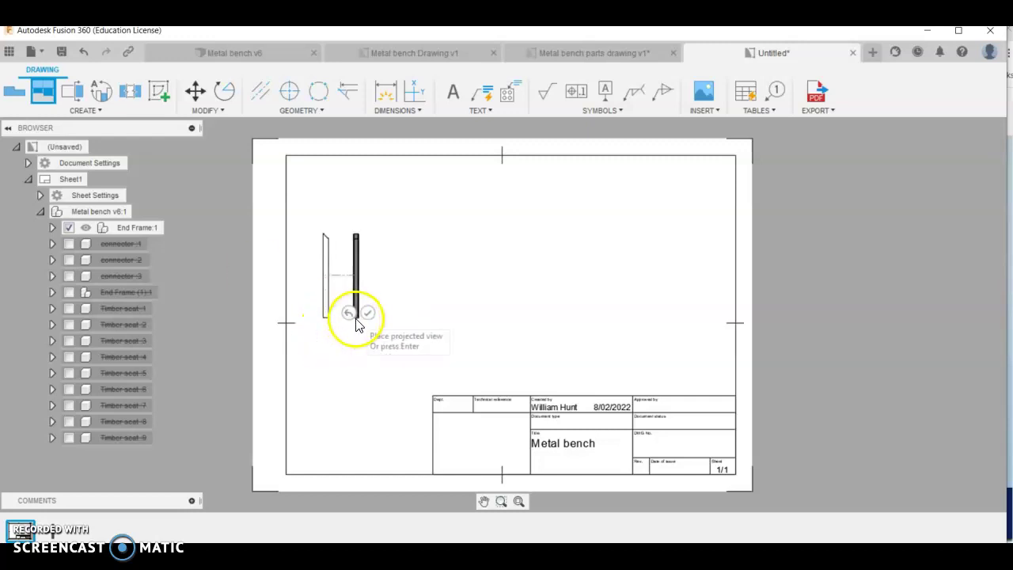
{"action": "left_click", "coordinate": [367, 312]}
{"action": "scroll", "coordinate": [338, 366], "scroll_direction": "up", "scroll_amount": 10}
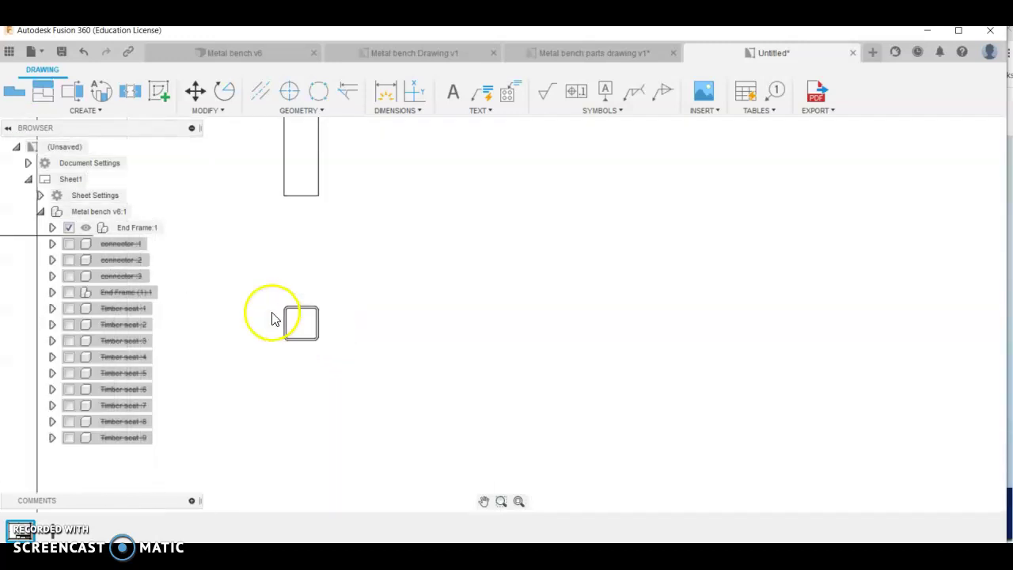
{"action": "scroll", "coordinate": [339, 335], "scroll_direction": "down", "scroll_amount": 8}
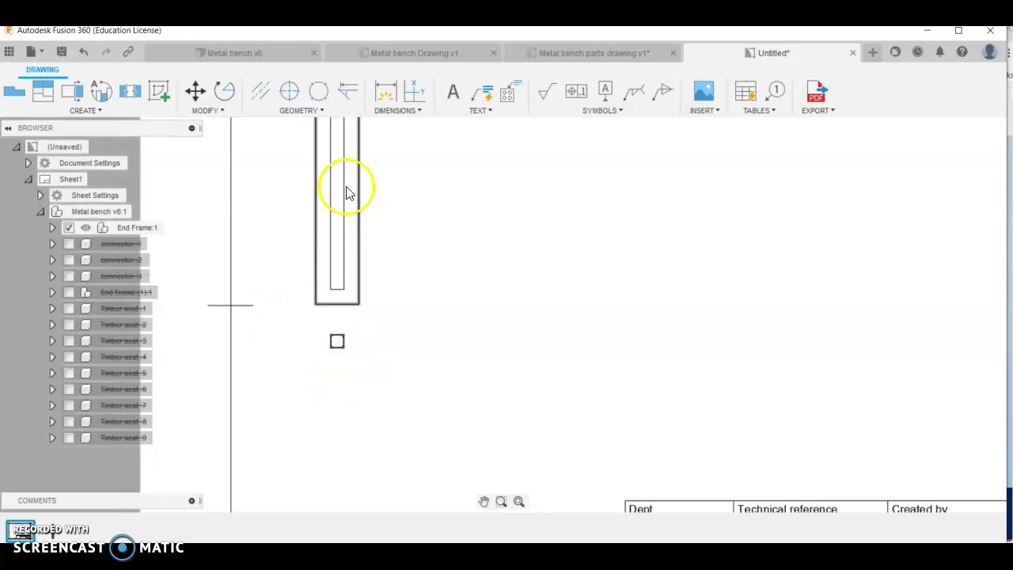
{"action": "scroll", "coordinate": [342, 138], "scroll_direction": "up", "scroll_amount": 5}
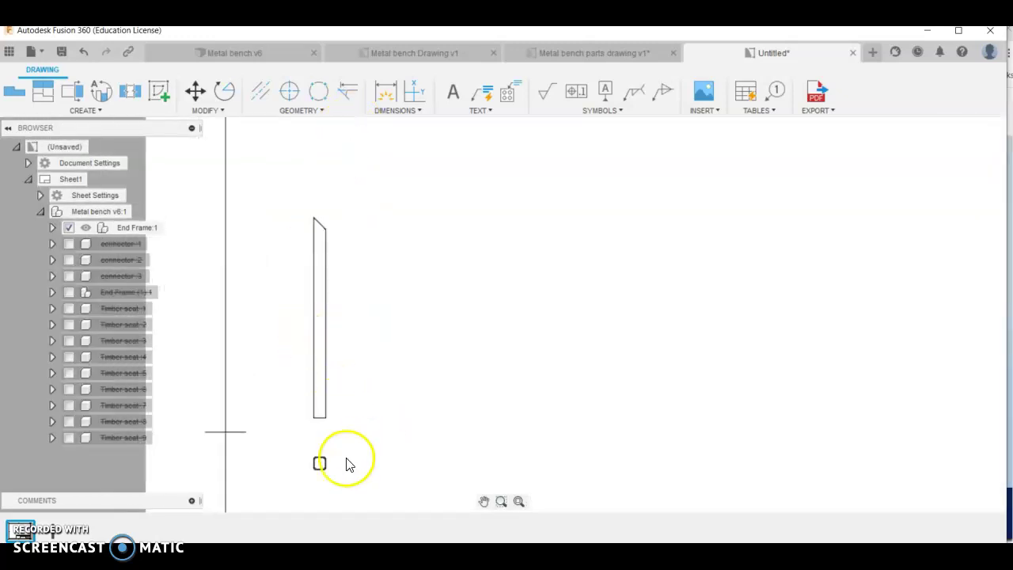
Step: Dimension the 45° angle between the leg's mitred top edge and its vertical edge
{"action": "left_click", "coordinate": [385, 91]}
{"action": "scroll", "coordinate": [316, 226], "scroll_direction": "up", "scroll_amount": 3}
{"action": "left_click", "coordinate": [315, 235]}
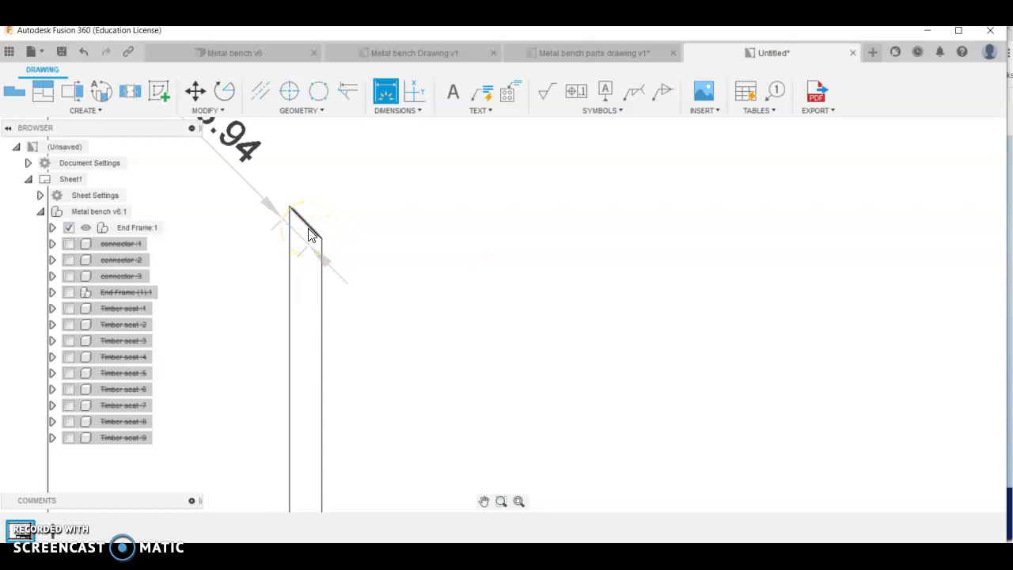
{"action": "left_click", "coordinate": [323, 251]}
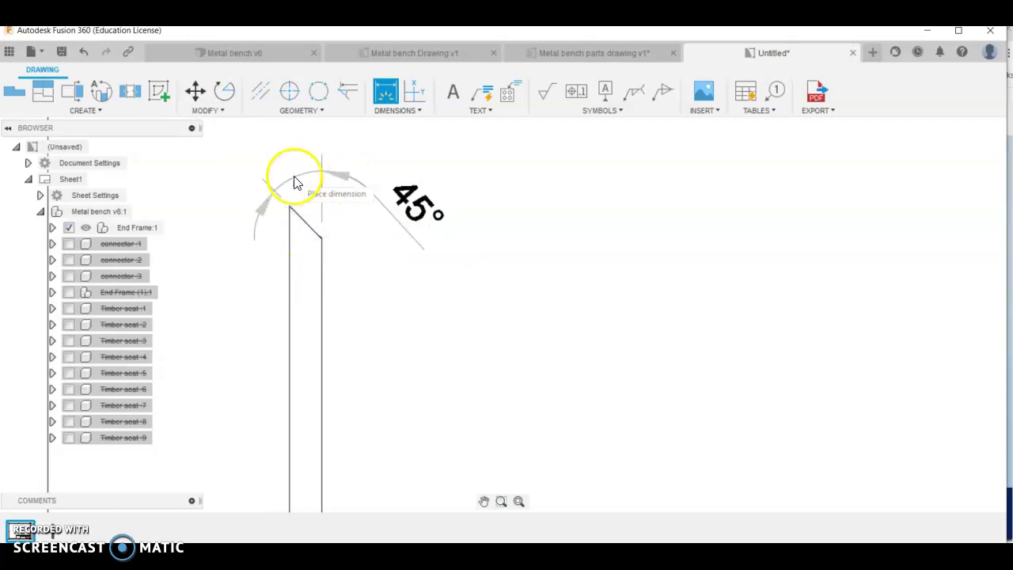
{"action": "left_click", "coordinate": [274, 165]}
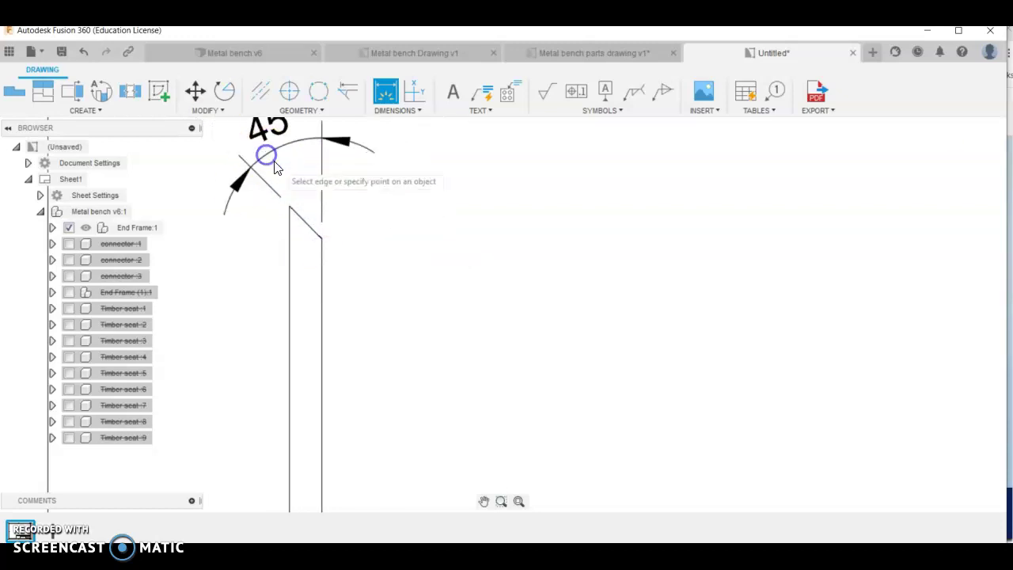
{"action": "scroll", "coordinate": [324, 221], "scroll_direction": "down", "scroll_amount": 3}
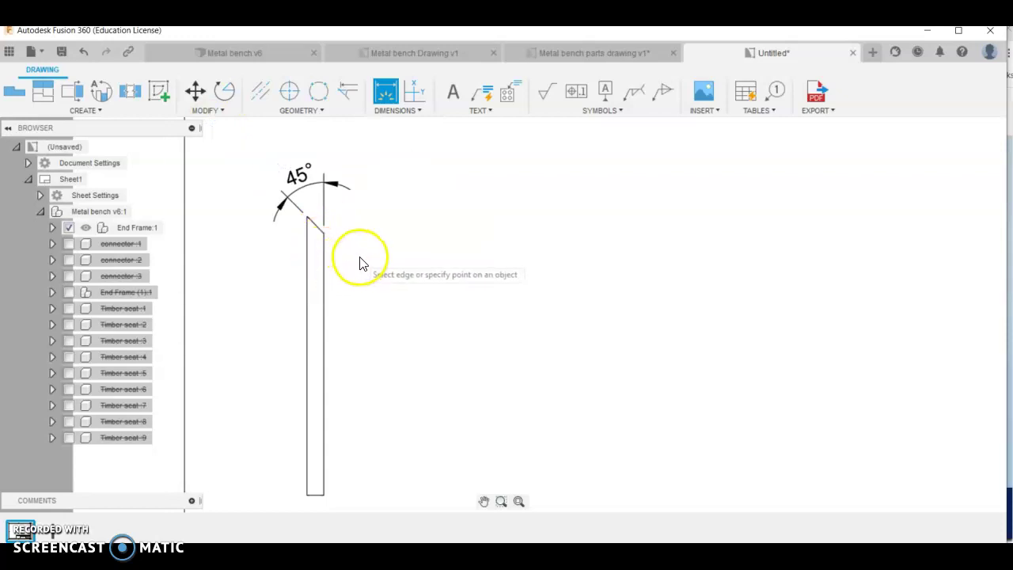
Step: Add the 500 overall length dimension along the leg's left edge
{"action": "left_click", "coordinate": [311, 343]}
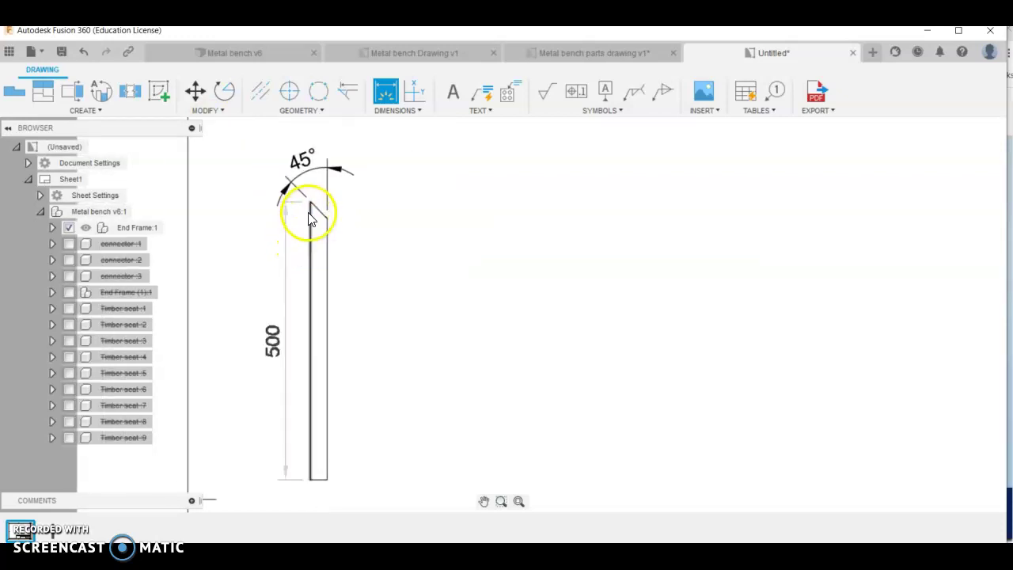
{"action": "key", "text": "Escape"}
{"action": "scroll", "coordinate": [316, 252], "scroll_direction": "up", "scroll_amount": 2}
{"action": "left_click", "coordinate": [303, 254]}
{"action": "left_click", "coordinate": [215, 310]}
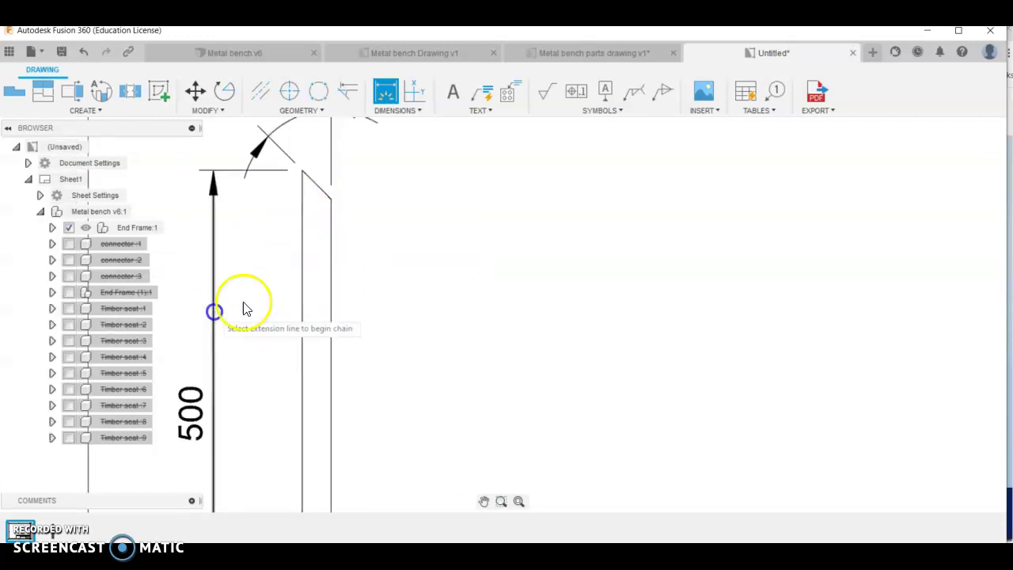
{"action": "key", "text": "Escape"}
{"action": "scroll", "coordinate": [348, 285], "scroll_direction": "down", "scroll_amount": 2}
{"action": "scroll", "coordinate": [395, 214], "scroll_direction": "up", "scroll_amount": 4}
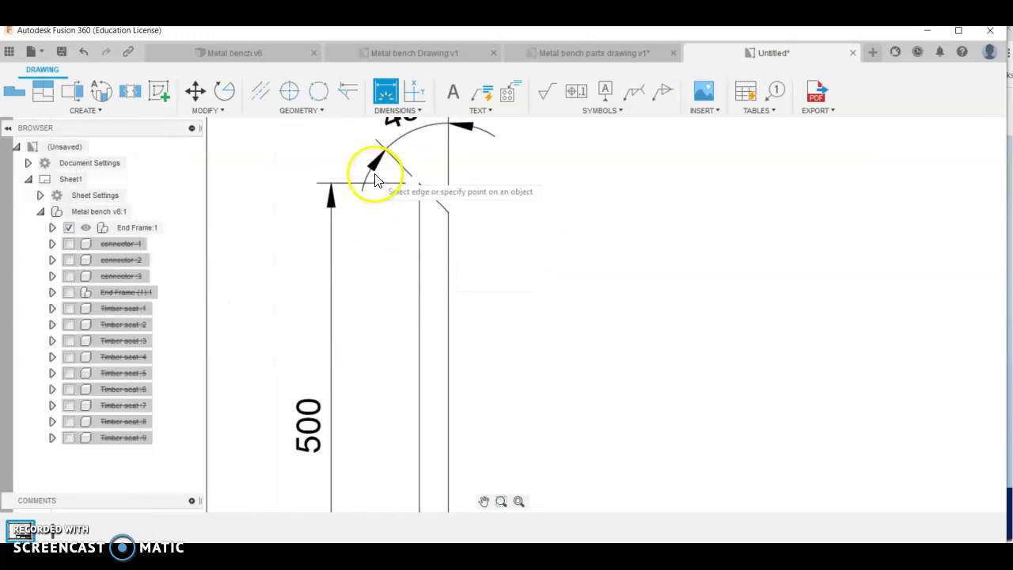
{"action": "scroll", "coordinate": [379, 186], "scroll_direction": "down", "scroll_amount": 2}
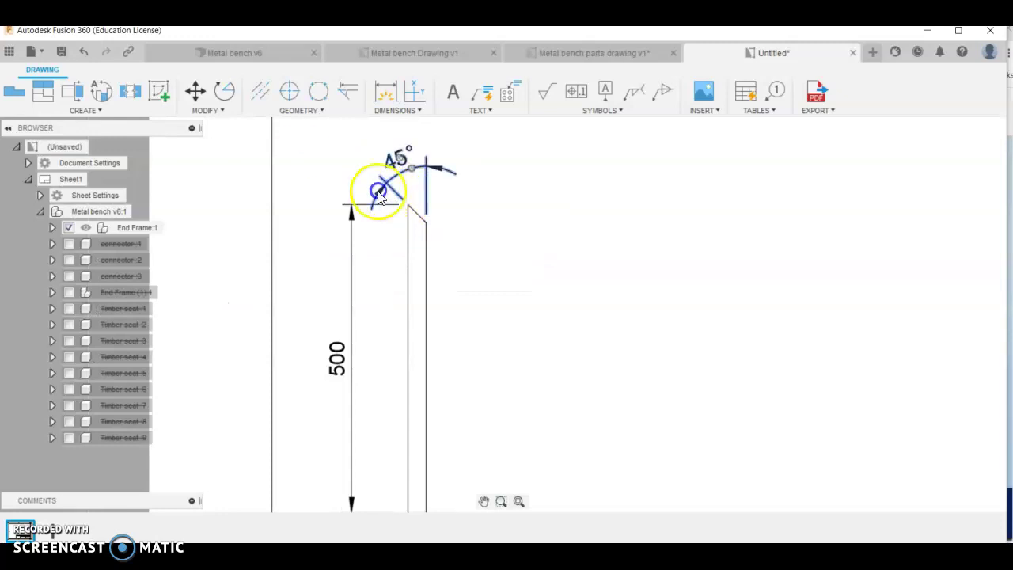
Step: Reposition the 45° angle dimension slightly higher above the leg
{"action": "left_click", "coordinate": [396, 164]}
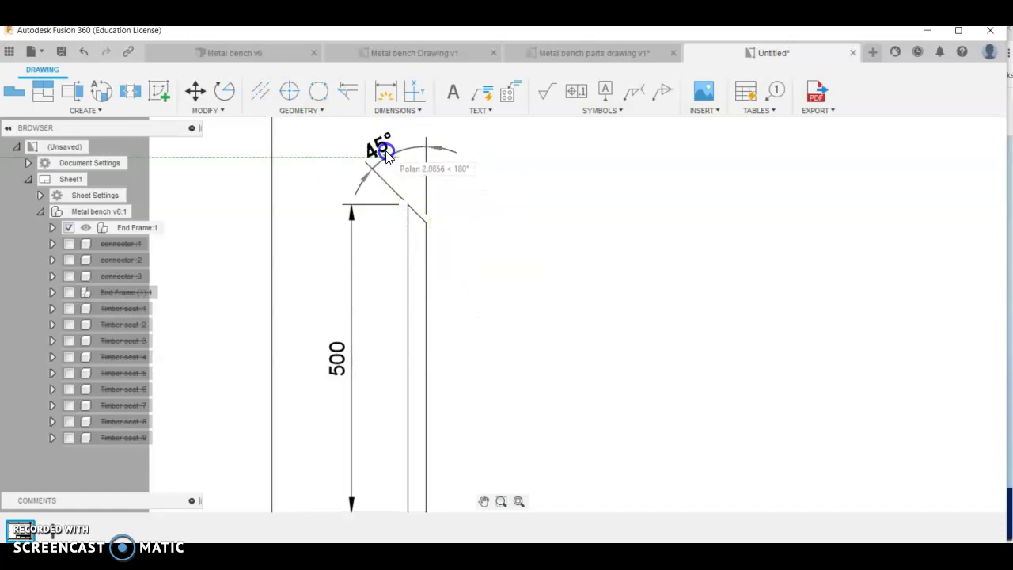
{"action": "left_click", "coordinate": [394, 147]}
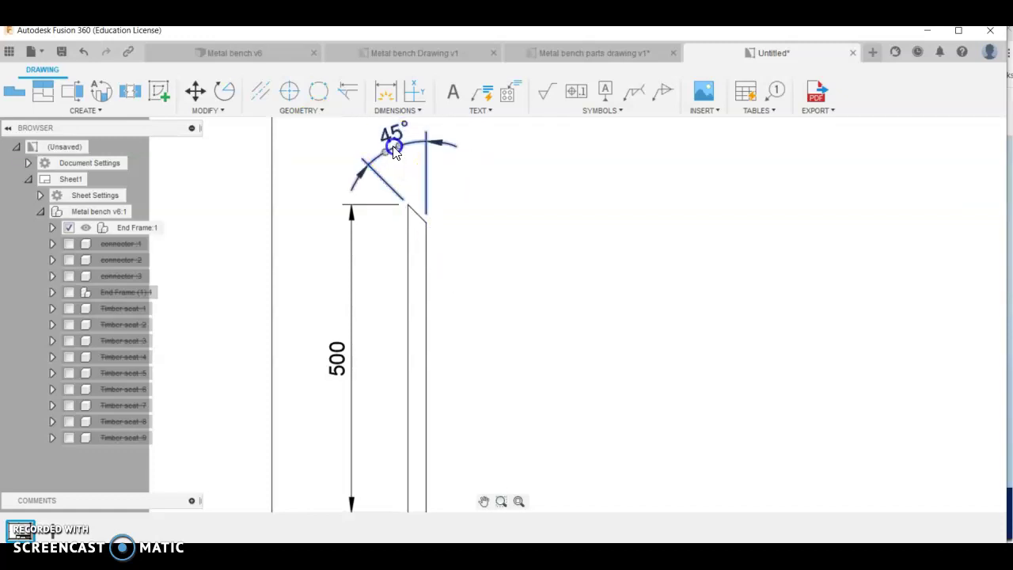
{"action": "left_click", "coordinate": [584, 237]}
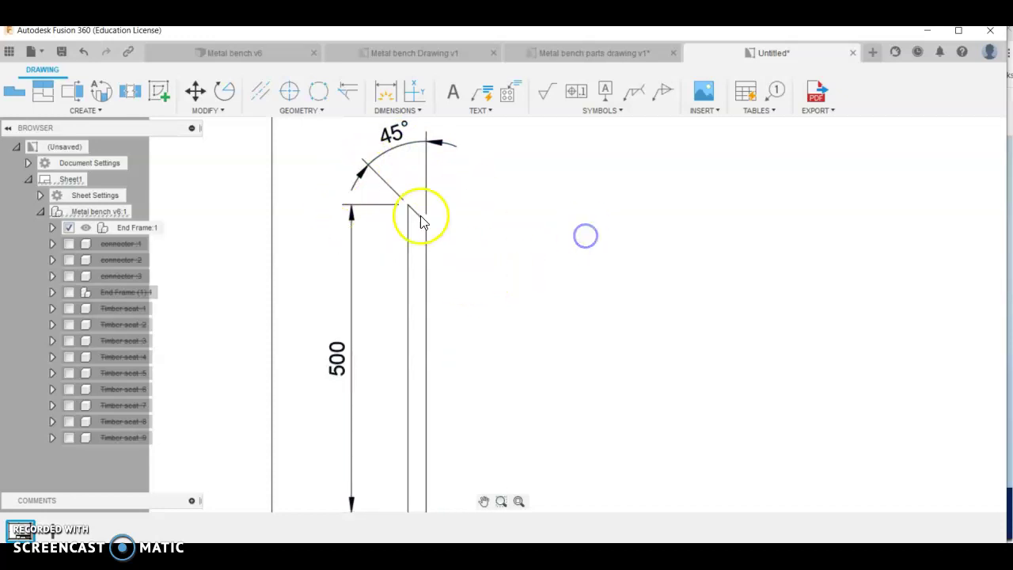
{"action": "scroll", "coordinate": [415, 400], "scroll_direction": "down", "scroll_amount": 3}
{"action": "scroll", "coordinate": [415, 403], "scroll_direction": "up", "scroll_amount": 2}
Step: Add the 30 width dimension below the square end view
{"action": "left_click", "coordinate": [386, 91]}
{"action": "scroll", "coordinate": [421, 460], "scroll_direction": "up", "scroll_amount": 2}
{"action": "scroll", "coordinate": [372, 403], "scroll_direction": "up", "scroll_amount": 4}
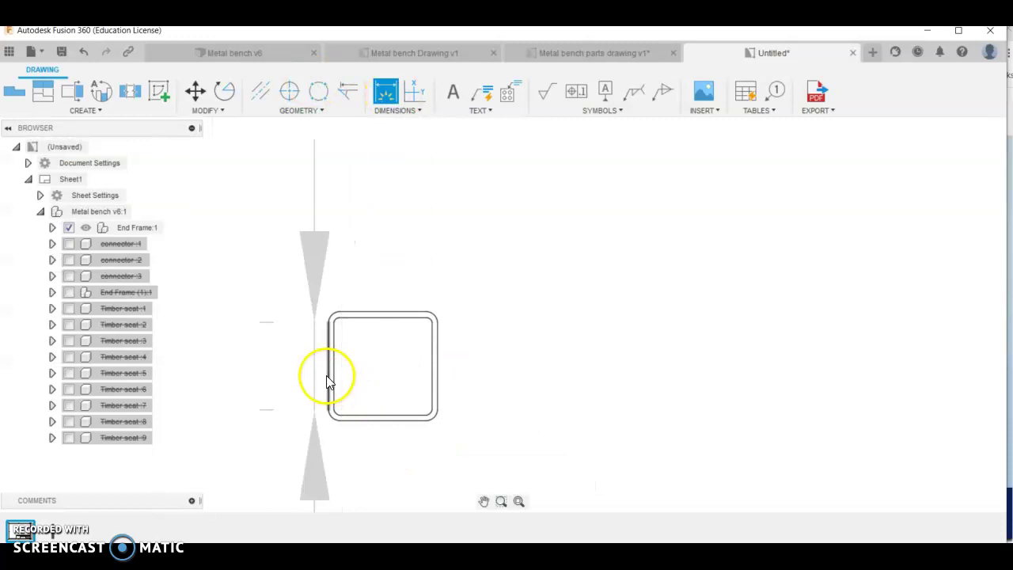
{"action": "left_click", "coordinate": [328, 377]}
{"action": "left_click", "coordinate": [435, 391]}
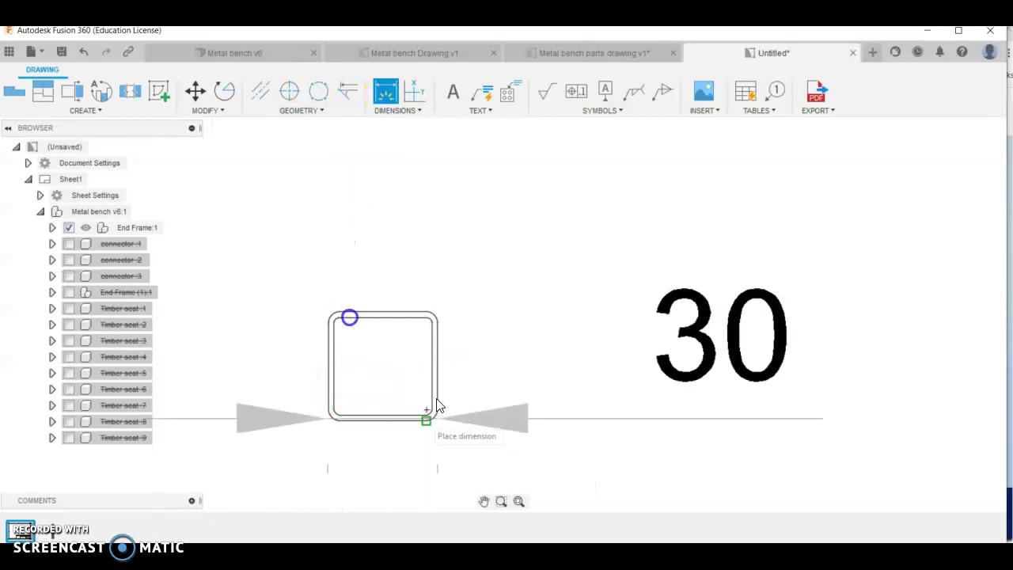
{"action": "left_click", "coordinate": [382, 478]}
{"action": "scroll", "coordinate": [385, 472], "scroll_direction": "down", "scroll_amount": 4}
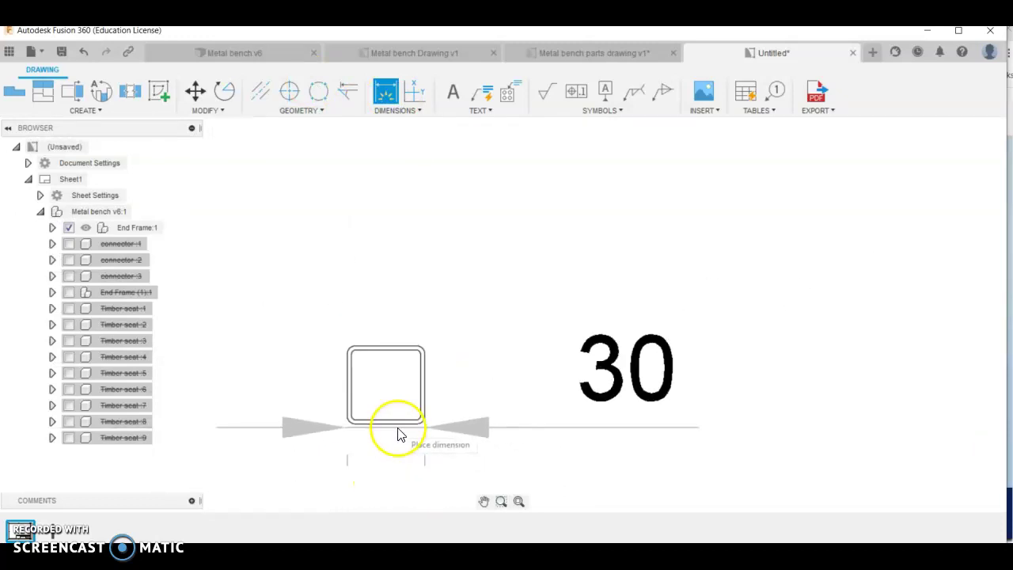
{"action": "left_click", "coordinate": [401, 475]}
Step: Add the 30 height dimension to the left of the square end view
{"action": "left_click", "coordinate": [388, 382]}
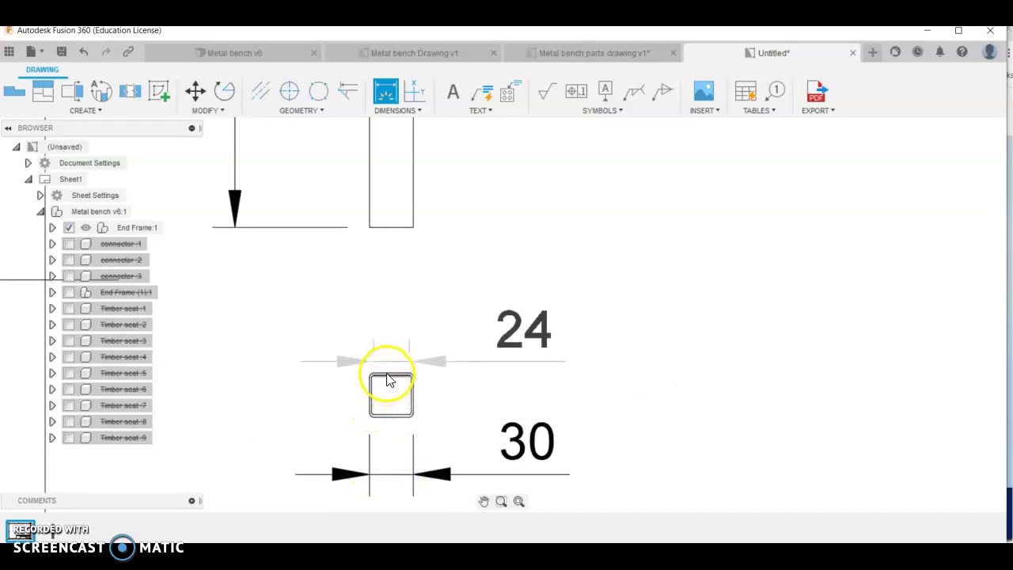
{"action": "left_click", "coordinate": [396, 414]}
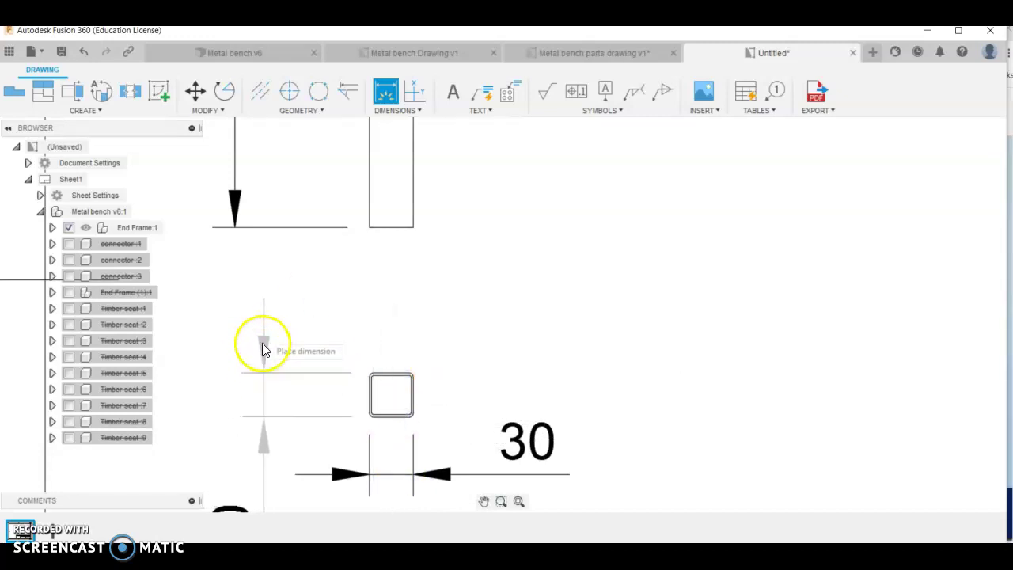
{"action": "left_click", "coordinate": [231, 225]}
{"action": "scroll", "coordinate": [380, 309], "scroll_direction": "down", "scroll_amount": 3}
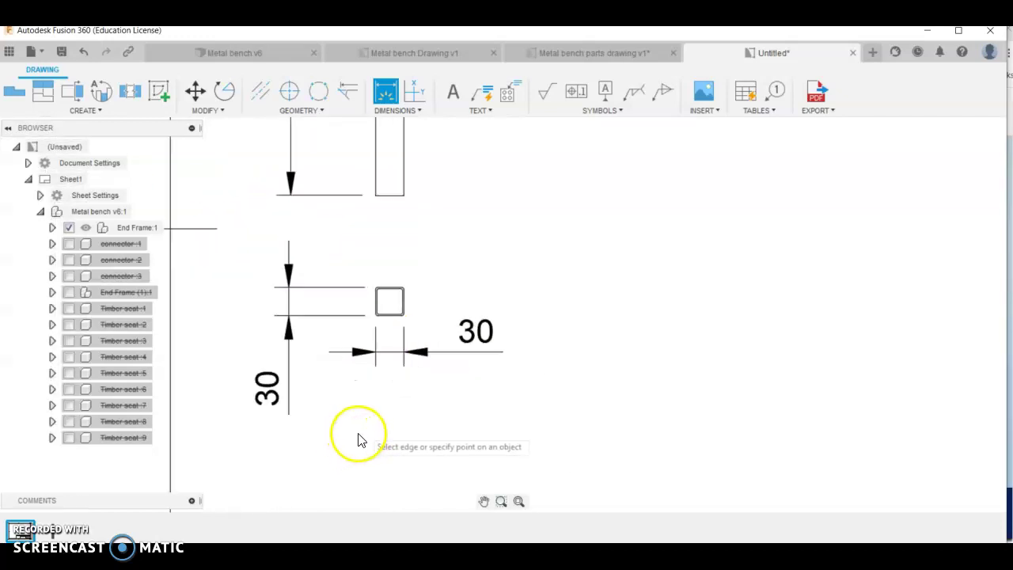
{"action": "key", "text": "Escape"}
Step: Move the 30 width dimension further below the square profile
{"action": "left_click", "coordinate": [478, 339]}
{"action": "left_click_drag", "start_coordinate": [478, 334], "coordinate": [461, 409]}
{"action": "left_click", "coordinate": [395, 300]}
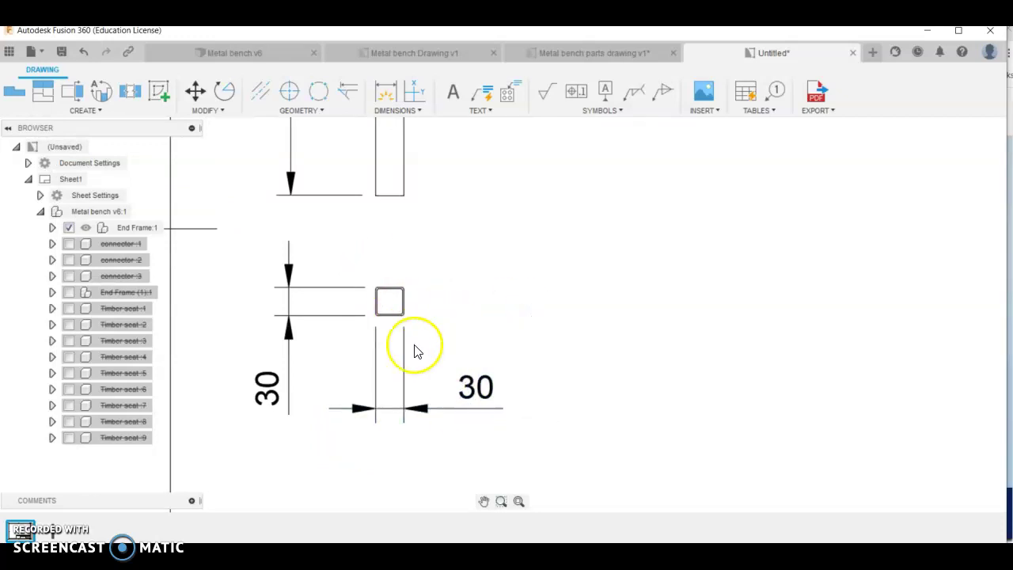
{"action": "scroll", "coordinate": [487, 348], "scroll_direction": "down", "scroll_amount": 3}
{"action": "scroll", "coordinate": [546, 307], "scroll_direction": "down", "scroll_amount": 2}
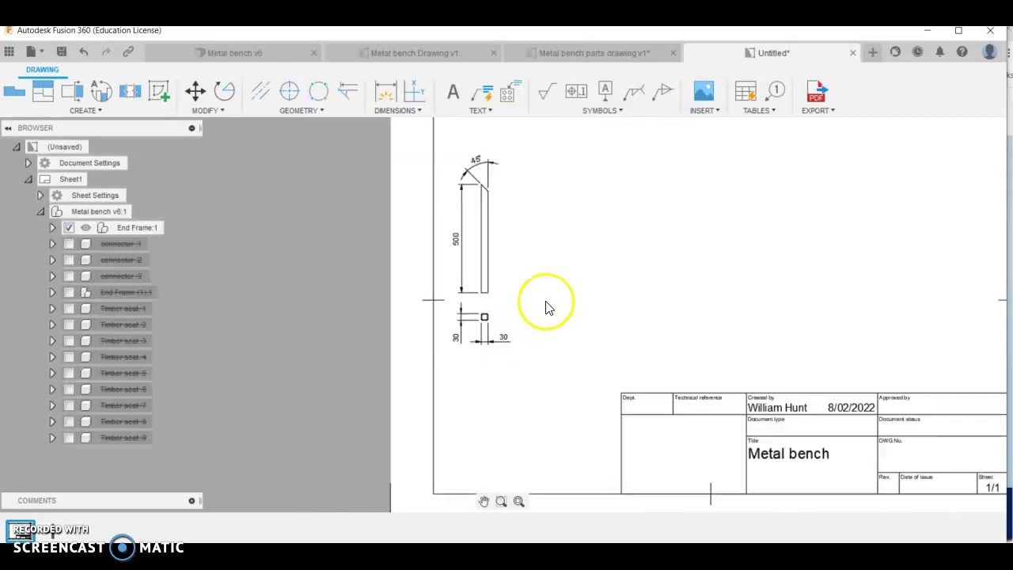
Step: Add a 'LEG' text note in 3 mm height above the leg views
{"action": "scroll", "coordinate": [495, 335], "scroll_direction": "down", "scroll_amount": 2}
{"action": "scroll", "coordinate": [496, 267], "scroll_direction": "up", "scroll_amount": 2}
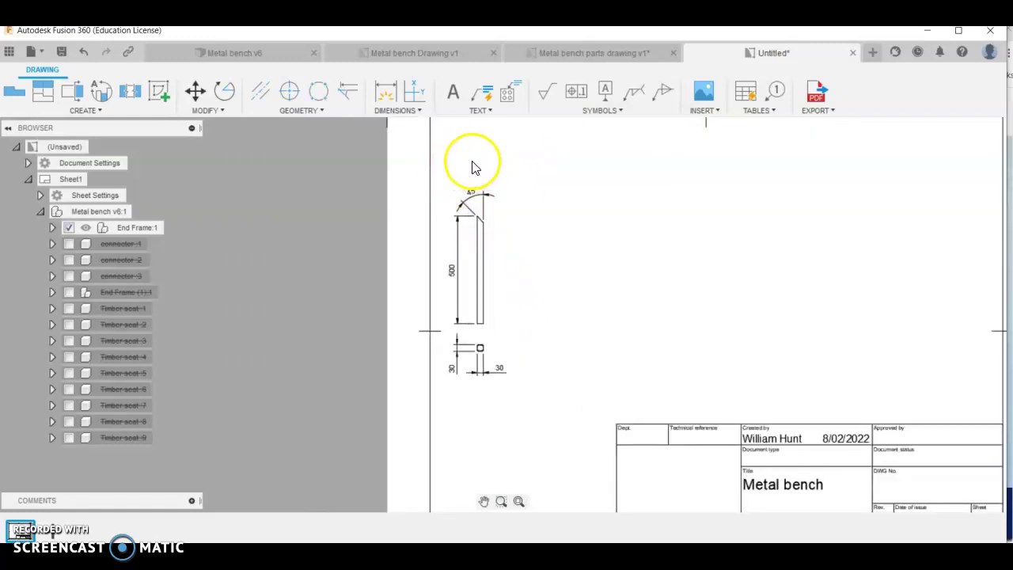
{"action": "left_click", "coordinate": [452, 91]}
{"action": "left_click", "coordinate": [457, 160]}
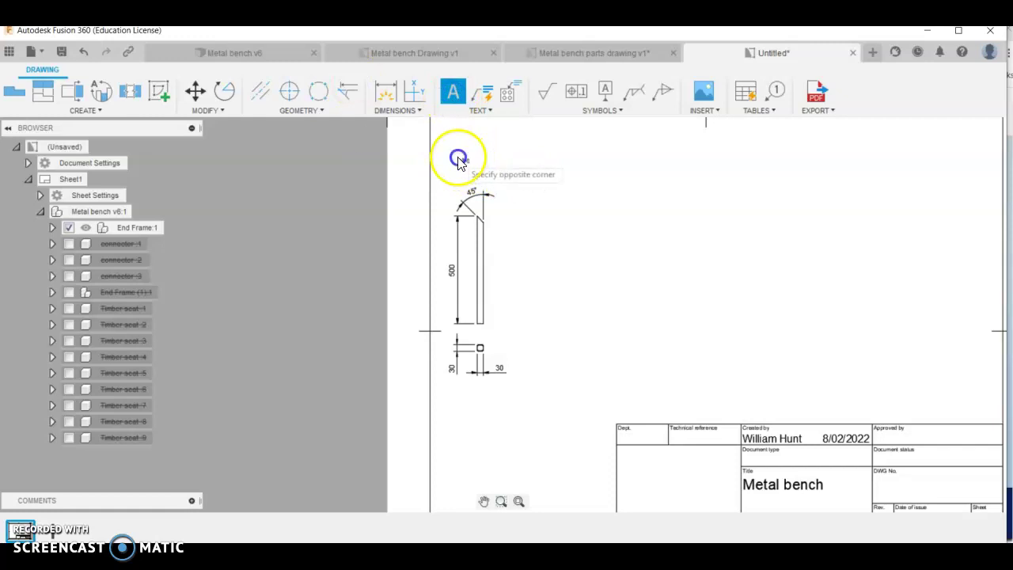
{"action": "left_click", "coordinate": [506, 167]}
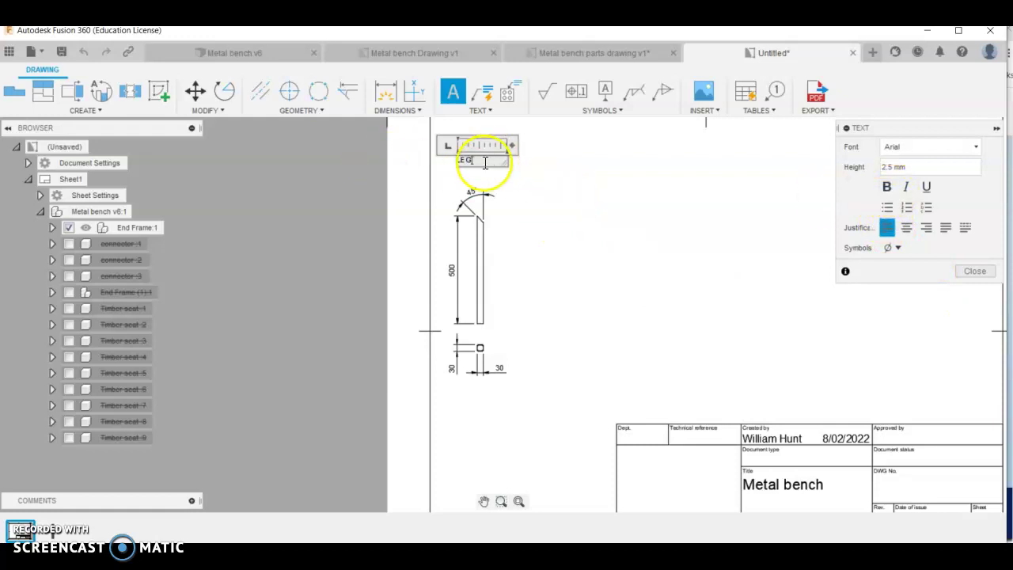
{"action": "double_click", "coordinate": [893, 166]}
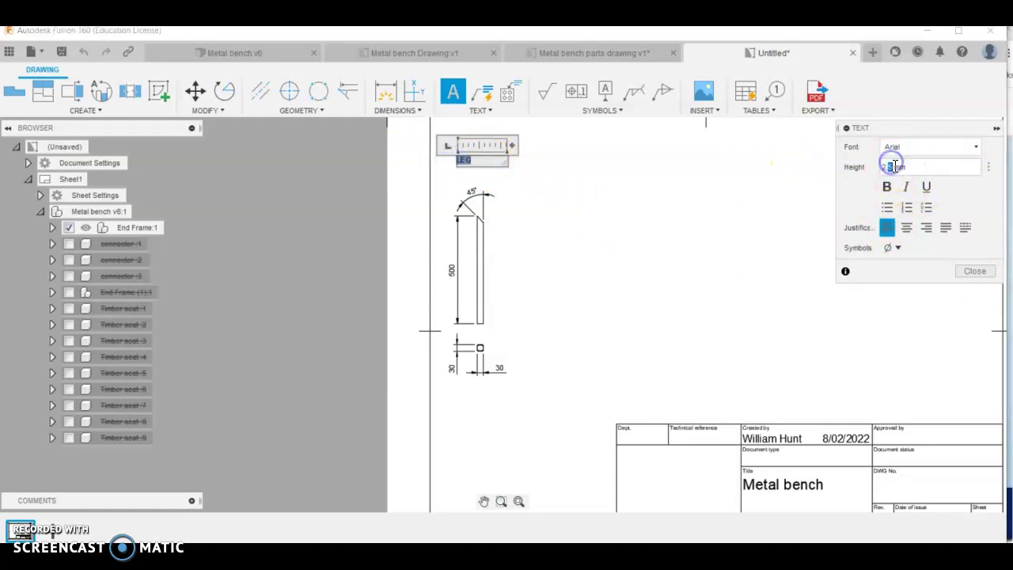
{"action": "key", "text": "Return"}
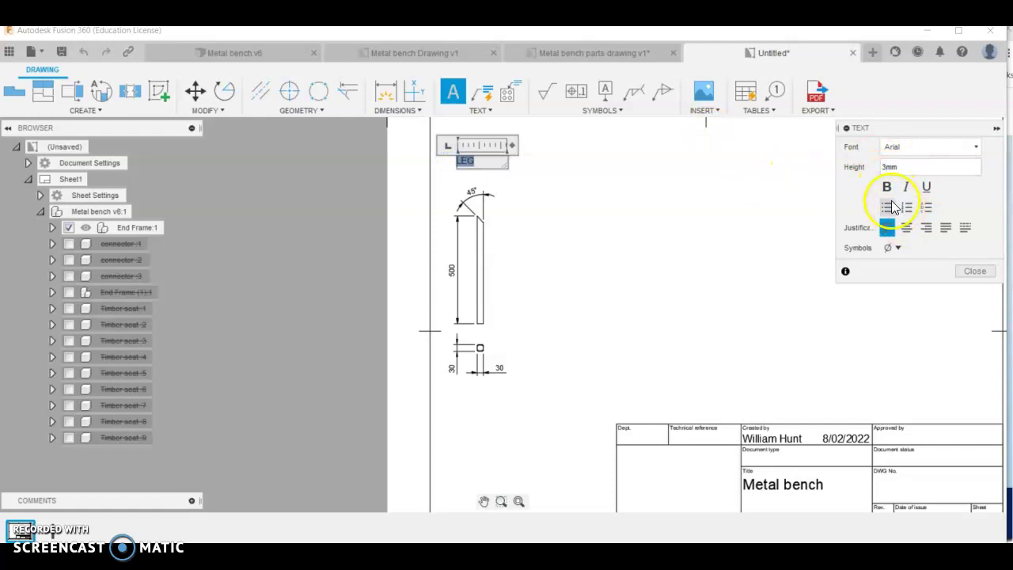
{"action": "left_click", "coordinate": [975, 271]}
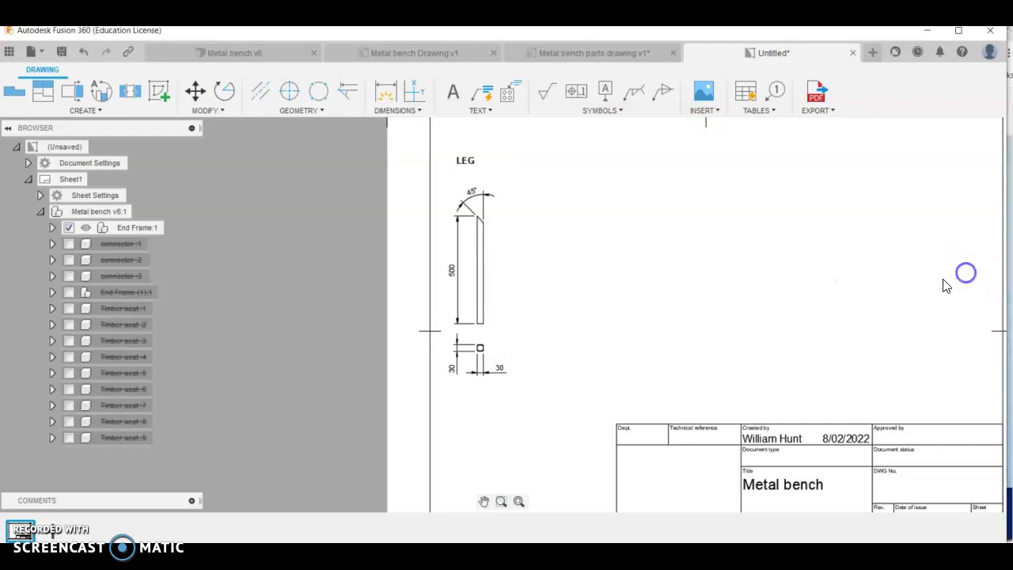
Step: Nudge the LEG label into place above the leg view
{"action": "left_click", "coordinate": [466, 160]}
{"action": "left_click", "coordinate": [475, 164]}
{"action": "left_click", "coordinate": [548, 204]}
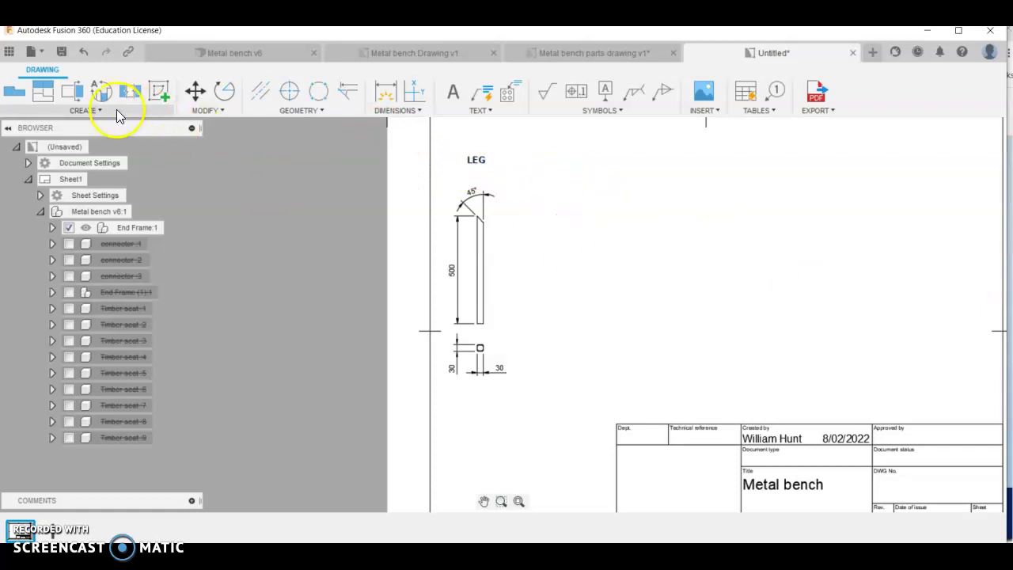
{"action": "left_click", "coordinate": [12, 96]}
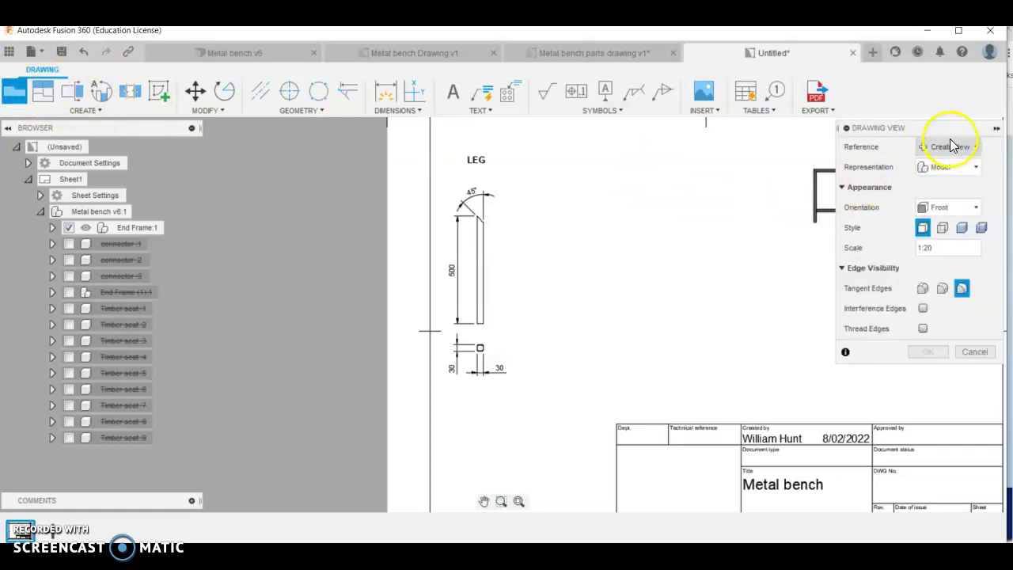
{"action": "left_click", "coordinate": [952, 167]}
{"action": "left_click", "coordinate": [955, 189]}
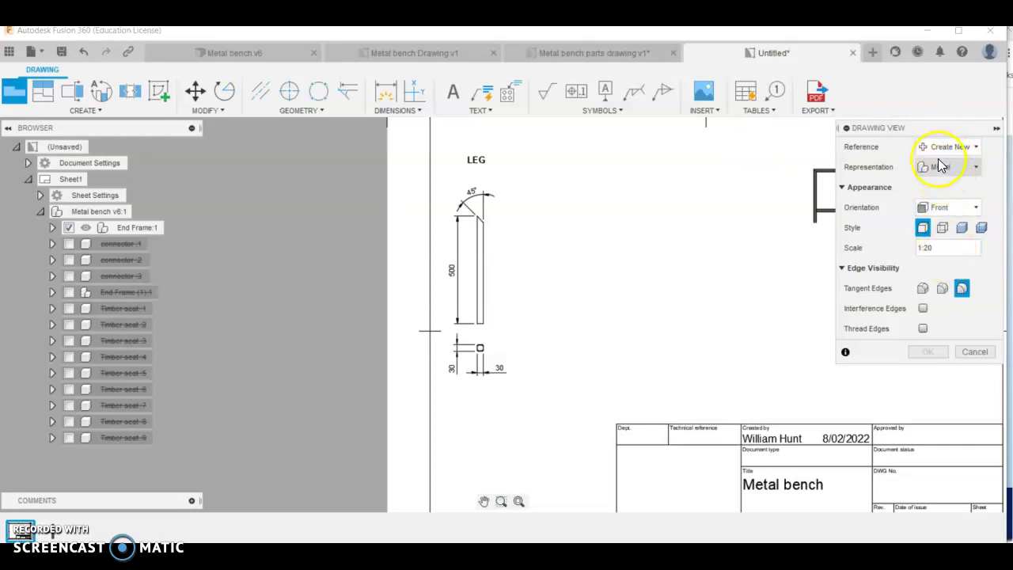
{"action": "left_click", "coordinate": [945, 164]}
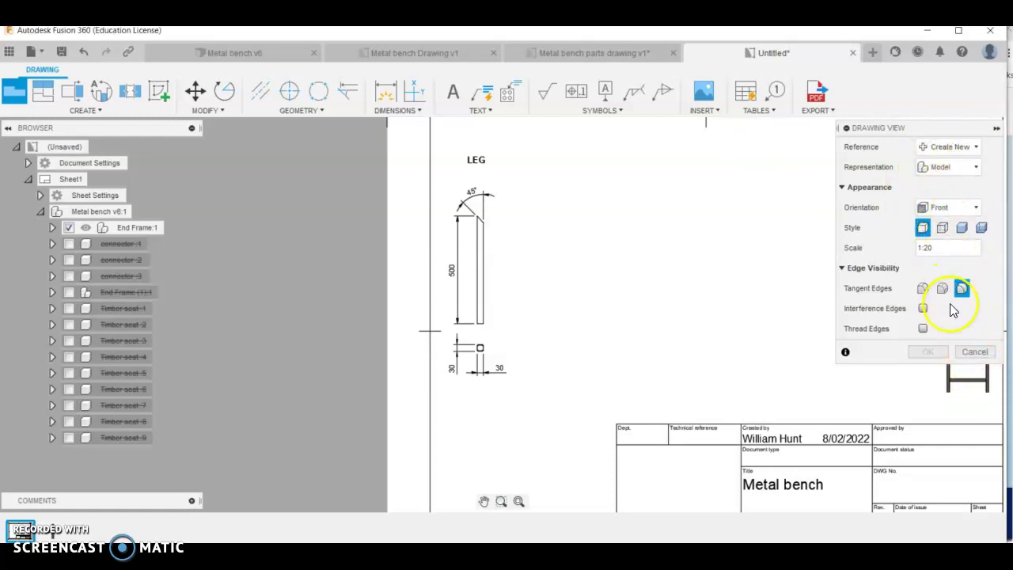
{"action": "key", "text": "Escape"}
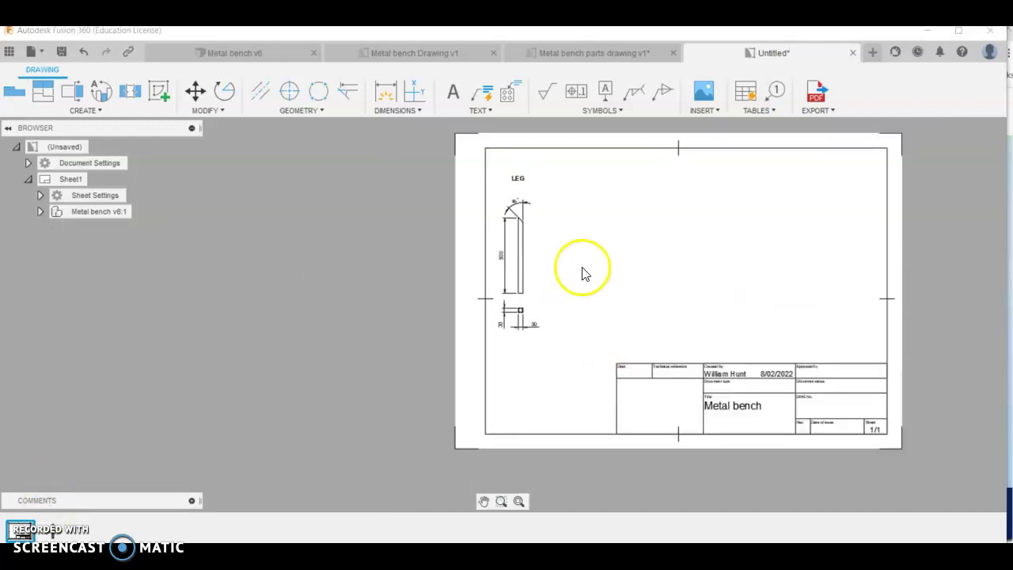
{"action": "scroll", "coordinate": [497, 288], "scroll_direction": "up", "scroll_amount": 5}
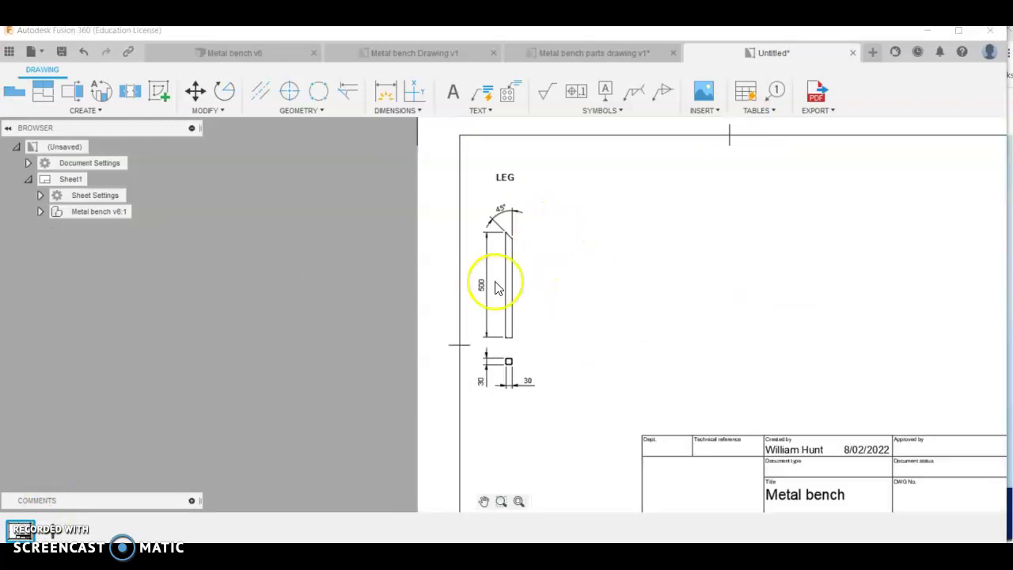
{"action": "left_click", "coordinate": [40, 212]}
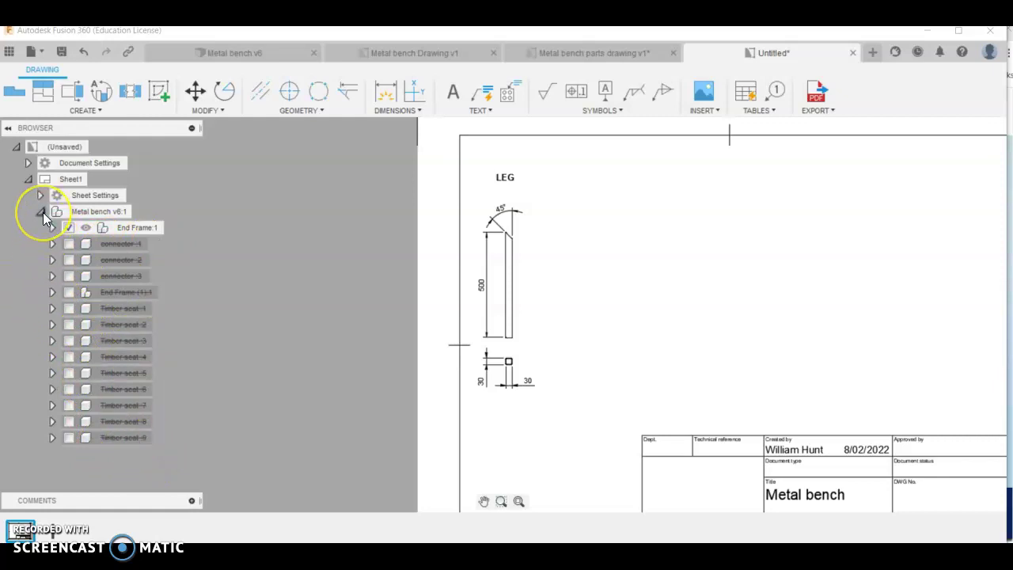
{"action": "left_click", "coordinate": [67, 214]}
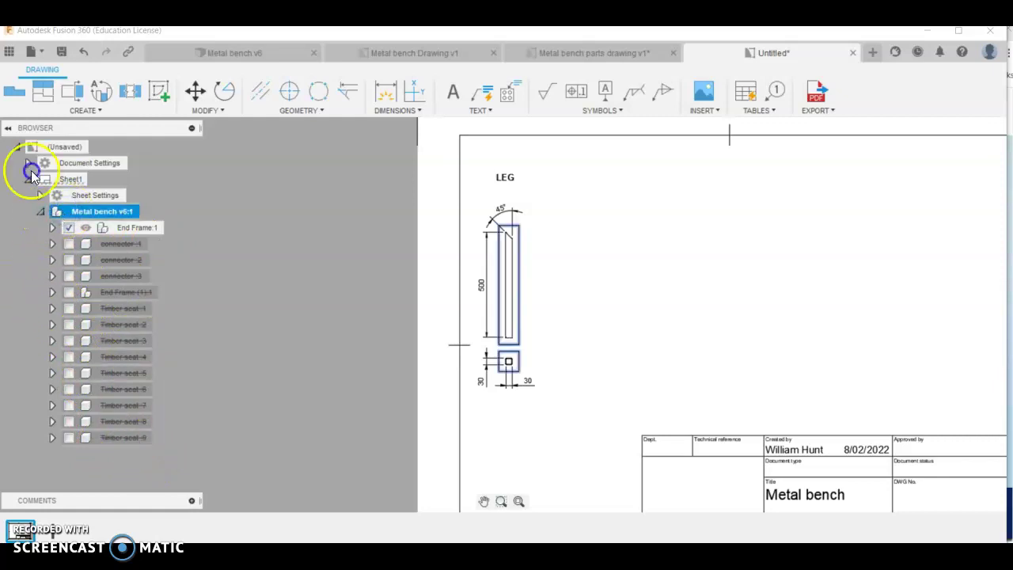
{"action": "left_click", "coordinate": [41, 212]}
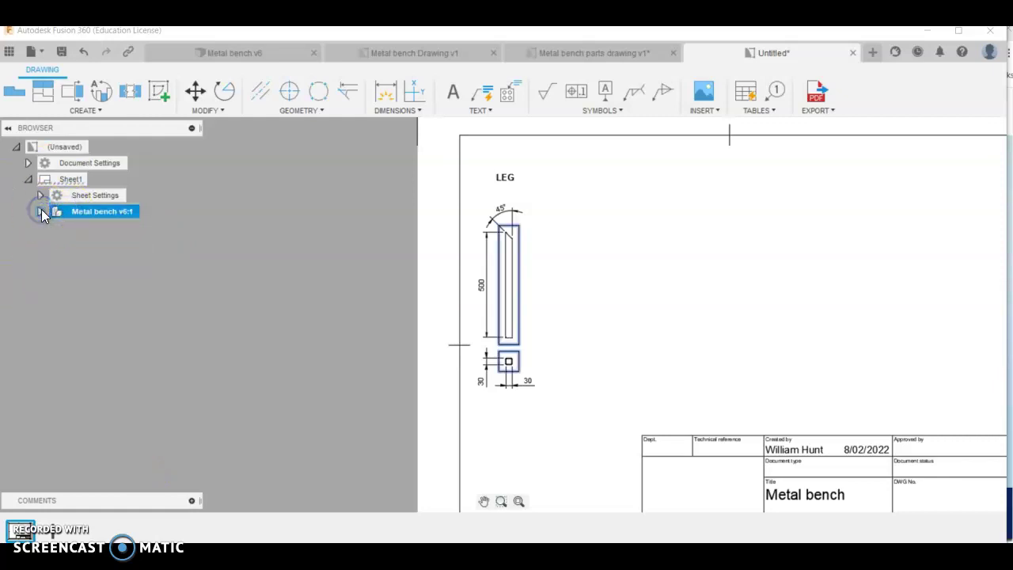
Step: Place a 1:20 Front base view of the bench, Model representation, right of the leg
{"action": "left_click", "coordinate": [15, 94]}
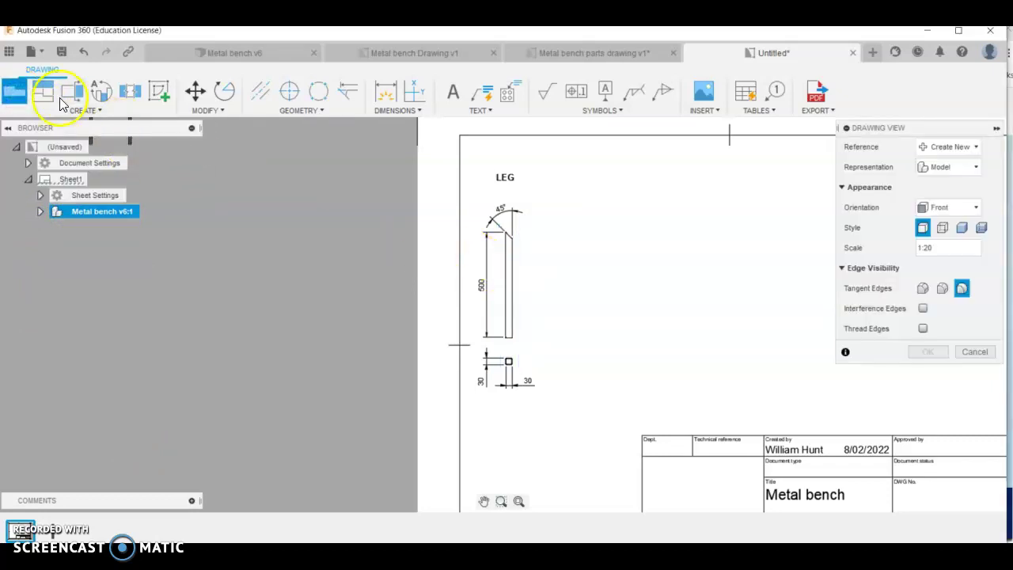
{"action": "left_click", "coordinate": [940, 168]}
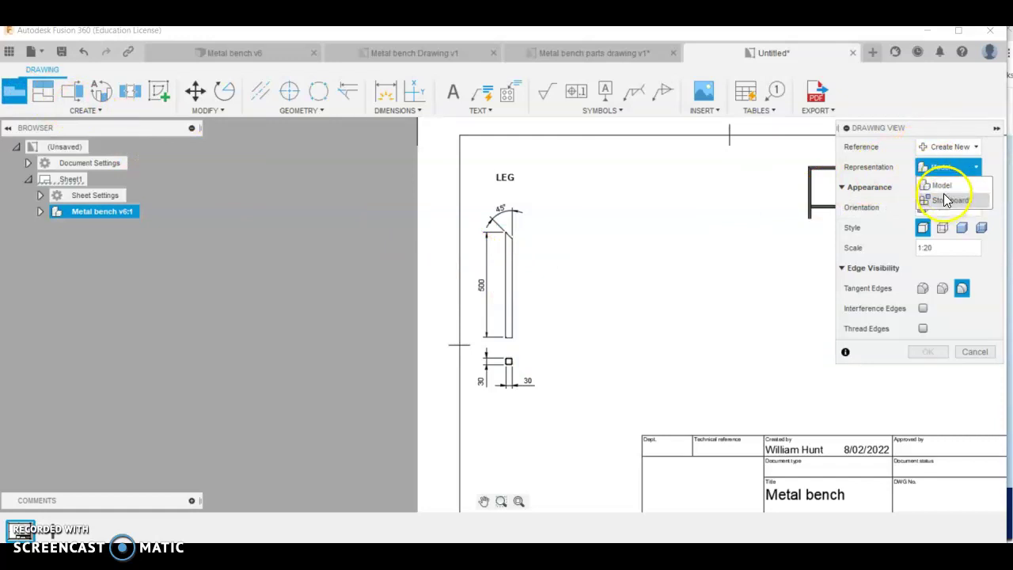
{"action": "left_click", "coordinate": [945, 185]}
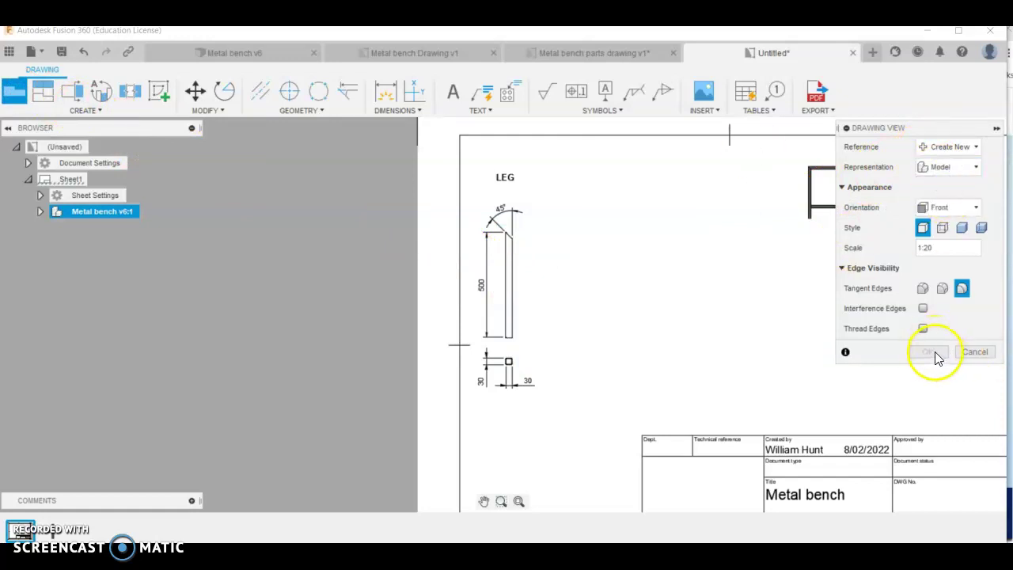
{"action": "left_click", "coordinate": [637, 289]}
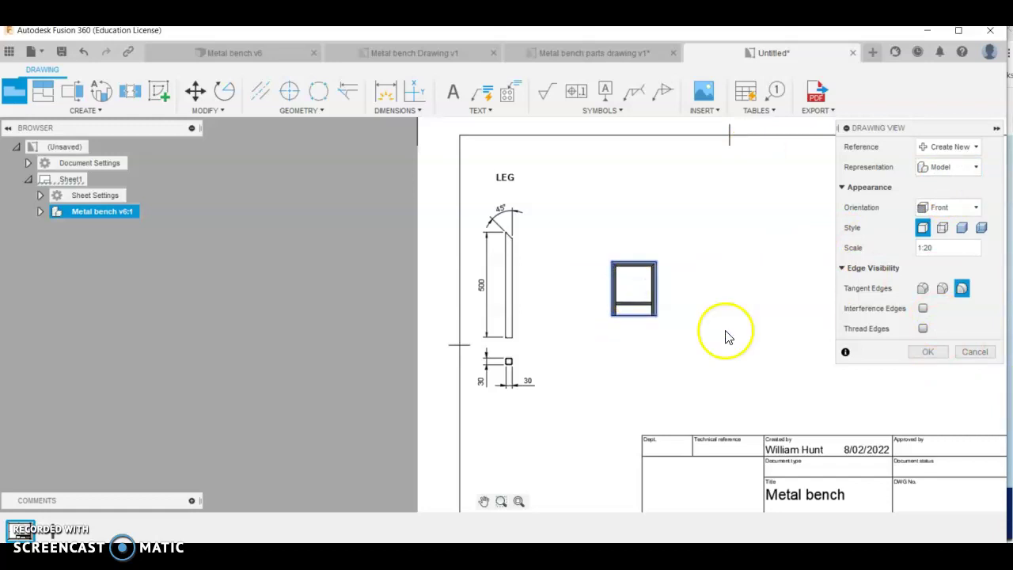
{"action": "left_click", "coordinate": [931, 354]}
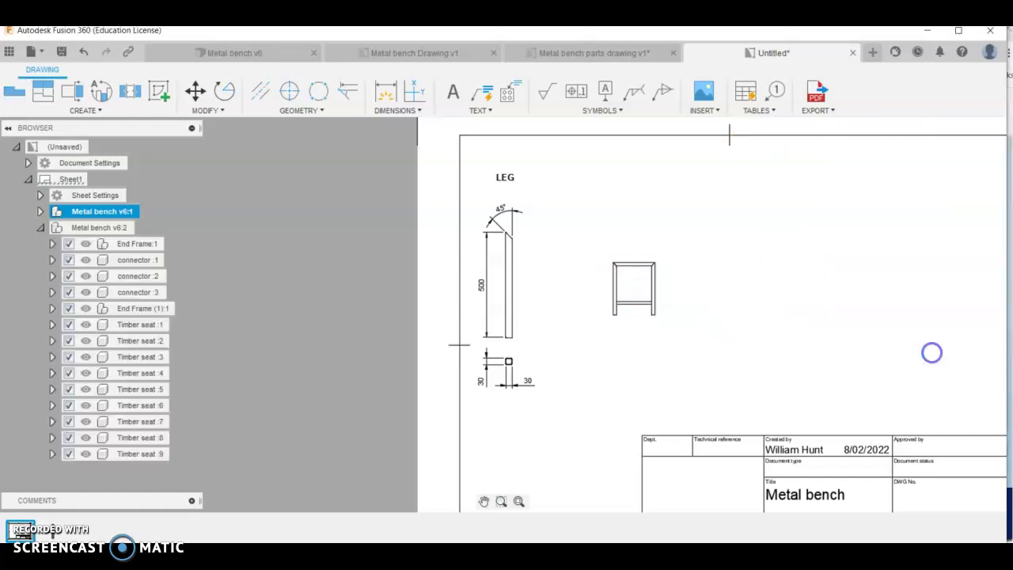
Step: Hide the connectors, End Frame (1):1 and all Timber seats from the view
{"action": "left_click", "coordinate": [69, 260]}
{"action": "left_click", "coordinate": [69, 275]}
{"action": "left_click", "coordinate": [69, 292]}
{"action": "left_click", "coordinate": [69, 308]}
{"action": "left_click", "coordinate": [69, 325]}
{"action": "left_click", "coordinate": [69, 341]}
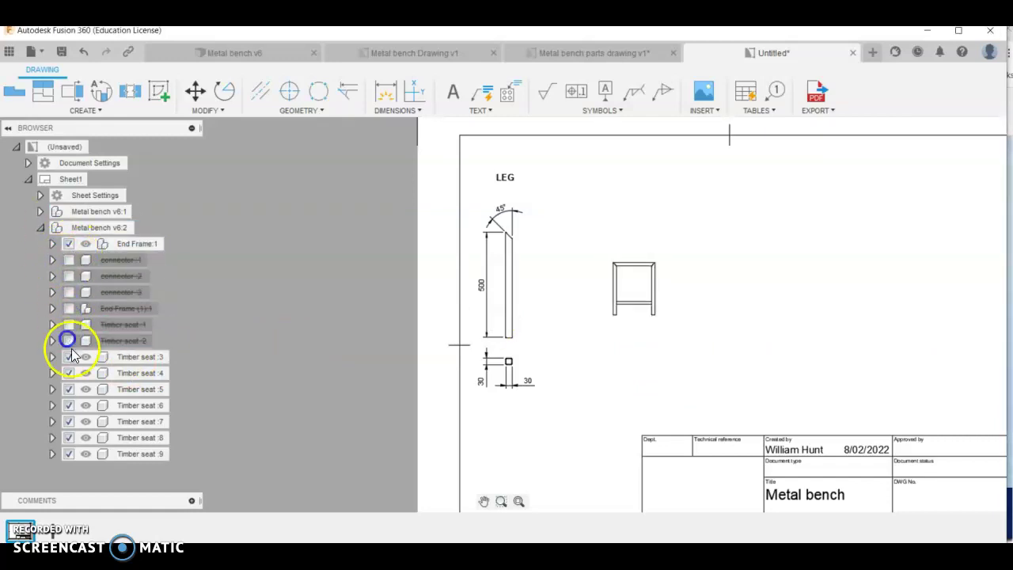
{"action": "left_click", "coordinate": [69, 357]}
{"action": "left_click", "coordinate": [69, 373]}
{"action": "left_click", "coordinate": [69, 405]}
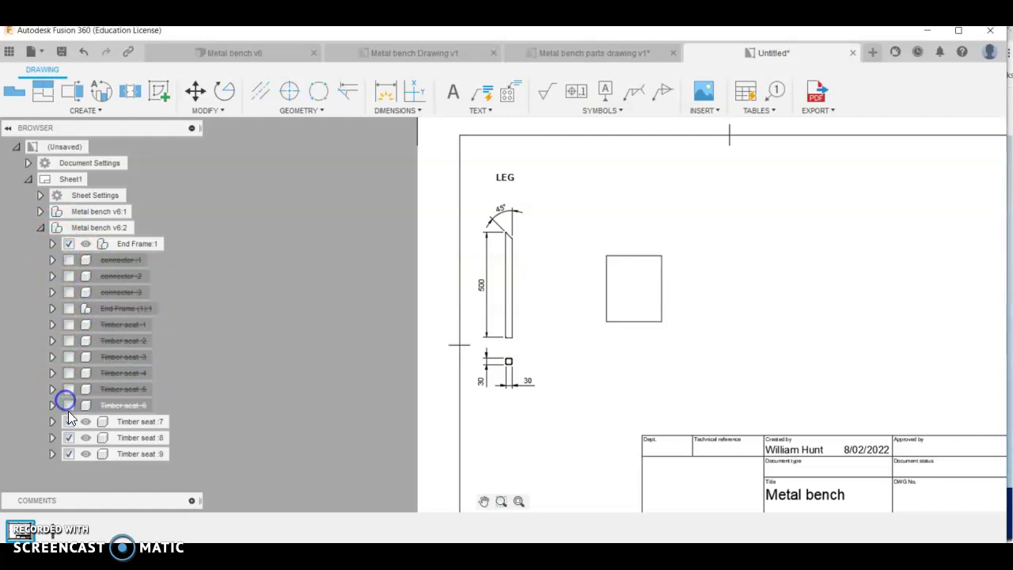
{"action": "left_click", "coordinate": [68, 421]}
{"action": "left_click", "coordinate": [69, 438]}
{"action": "left_click", "coordinate": [68, 453]}
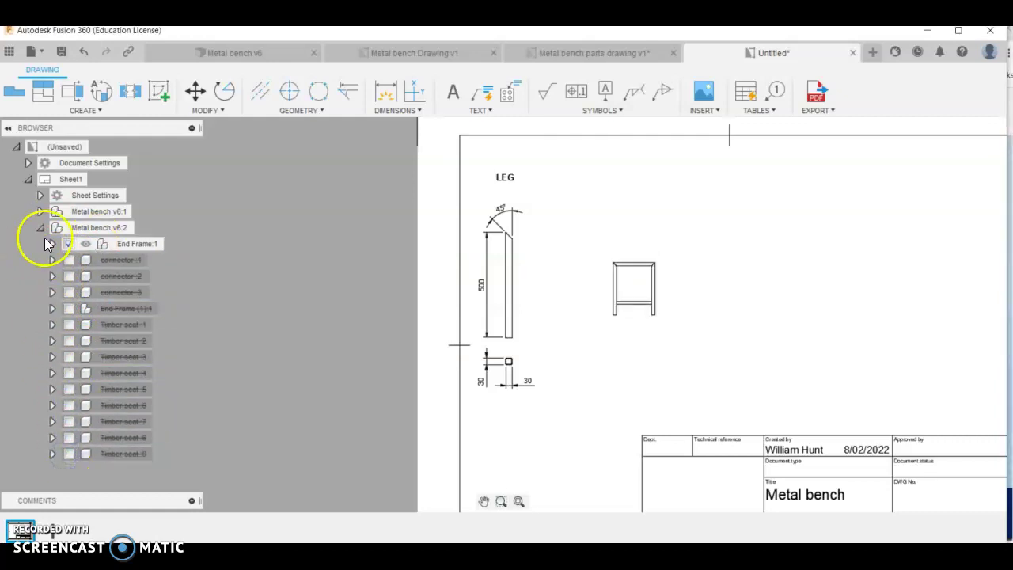
Step: Inside End Frame:1, hide Leg R, Leg L and Bottom Rail, leaving only Top Rail
{"action": "left_click", "coordinate": [52, 244]}
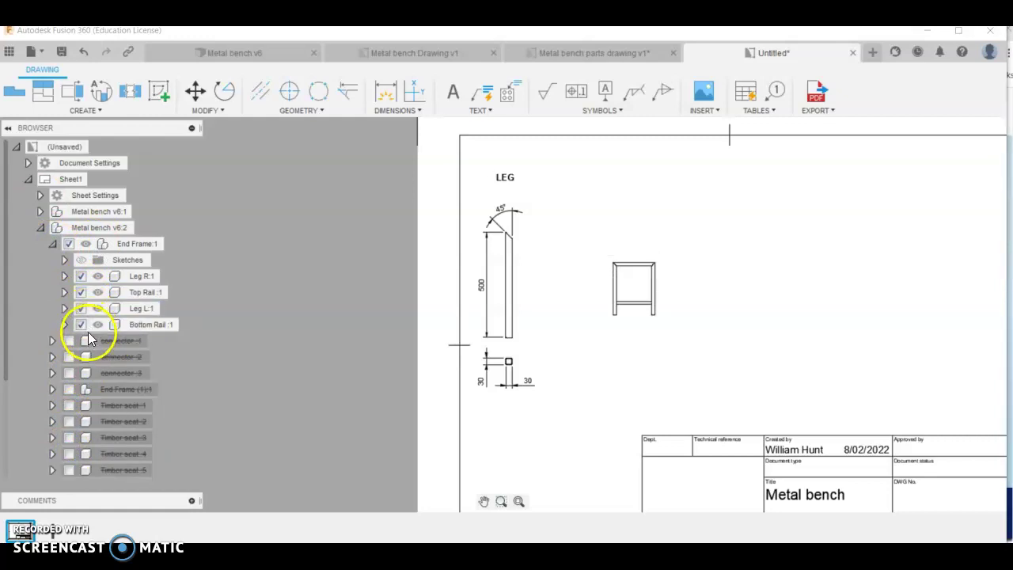
{"action": "left_click", "coordinate": [80, 276]}
{"action": "left_click", "coordinate": [81, 308]}
{"action": "left_click", "coordinate": [80, 324]}
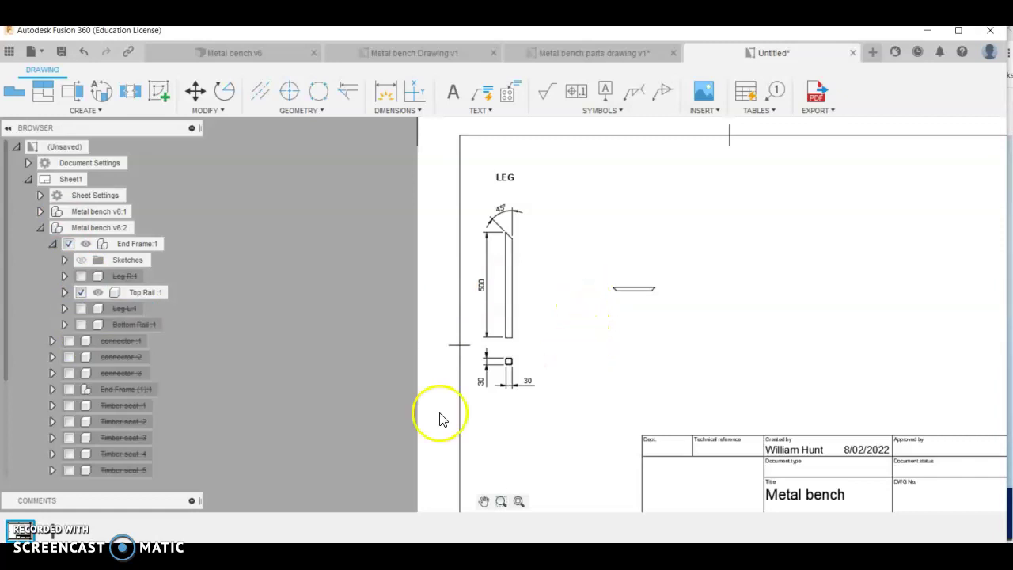
{"action": "left_click", "coordinate": [51, 245]}
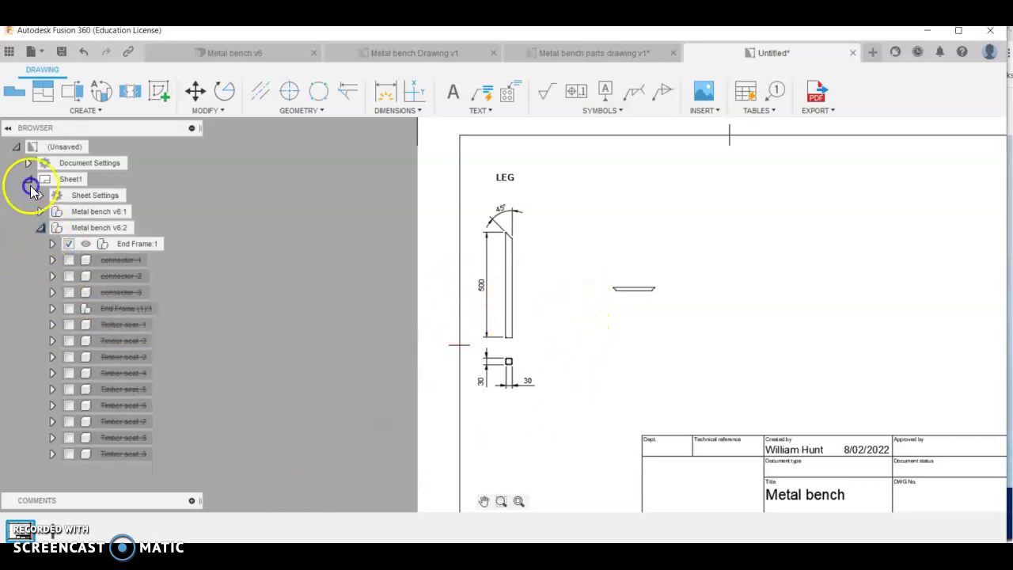
{"action": "left_click", "coordinate": [40, 227]}
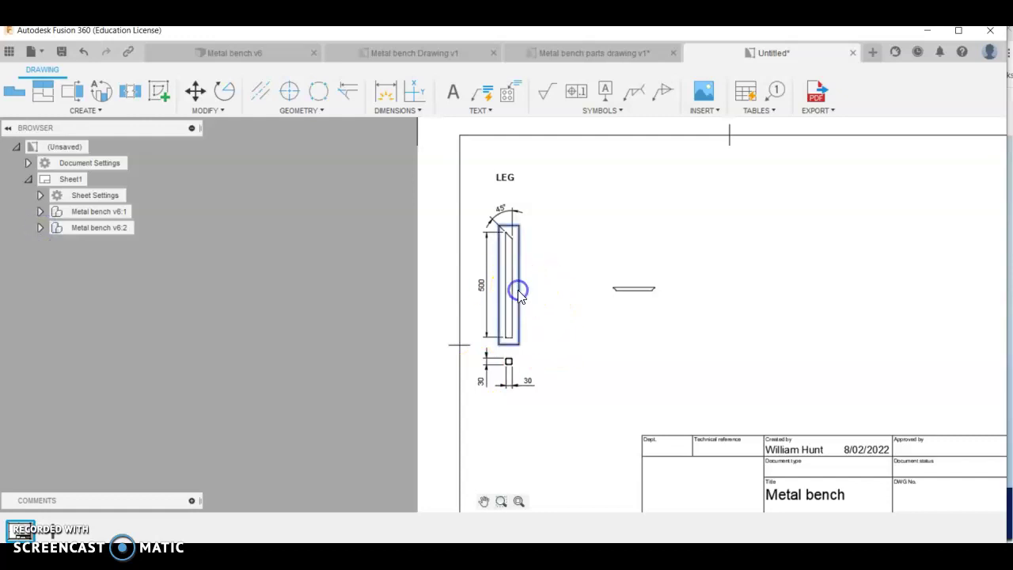
Step: Change the top rail view's scale to 1:10
{"action": "double_click", "coordinate": [519, 293]}
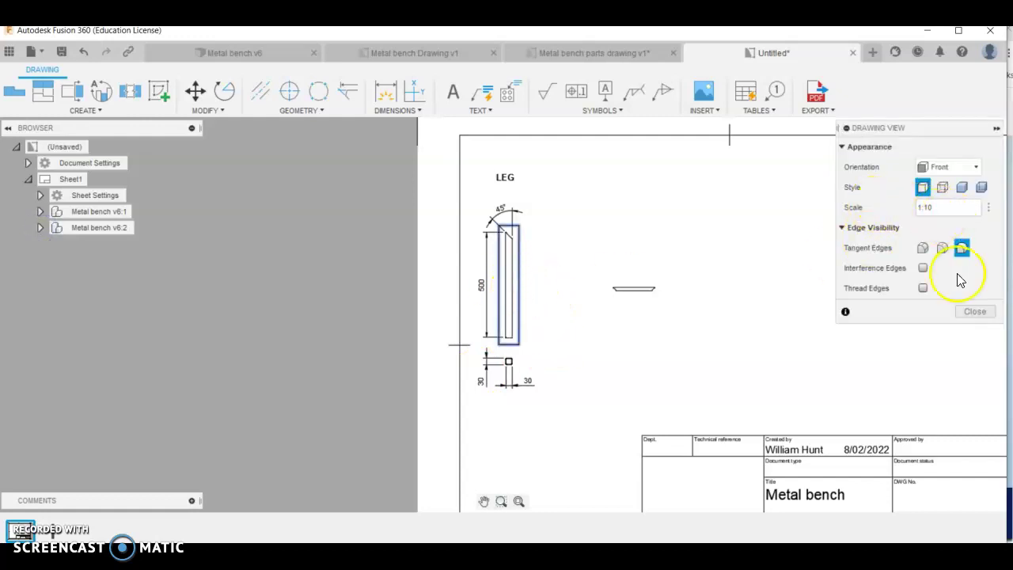
{"action": "left_click", "coordinate": [978, 310]}
{"action": "double_click", "coordinate": [647, 292]}
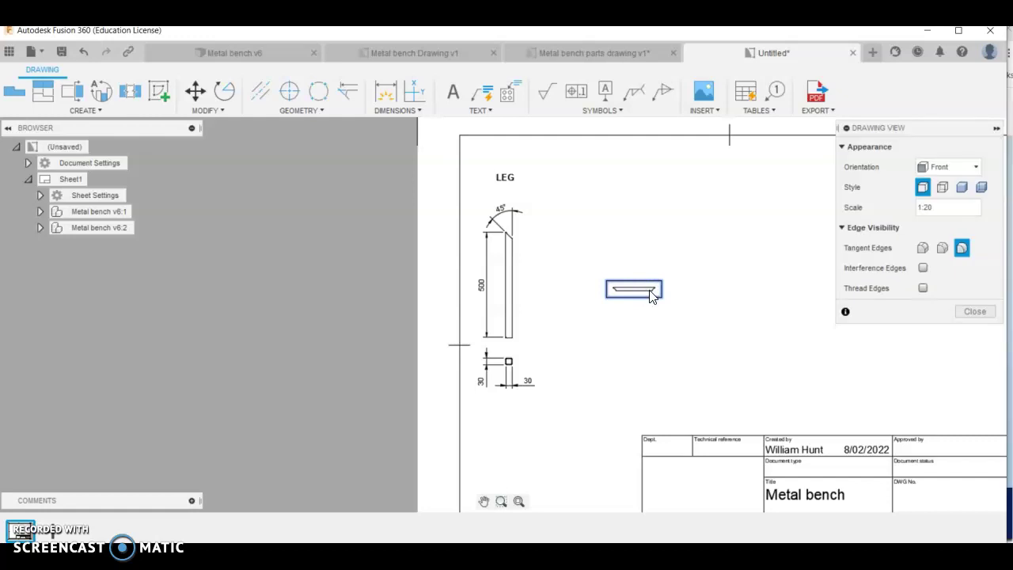
{"action": "left_click", "coordinate": [923, 207]}
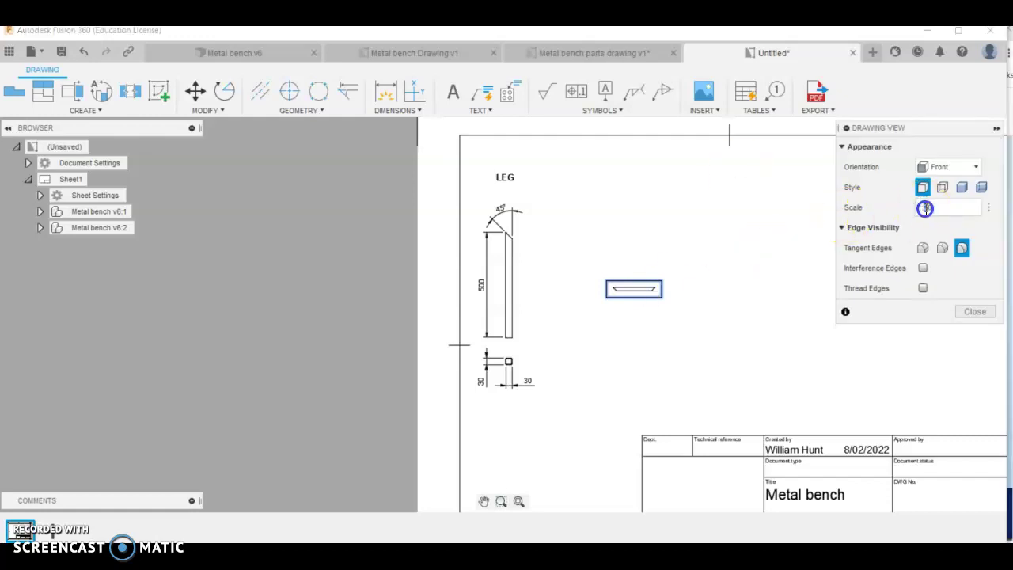
{"action": "left_click", "coordinate": [974, 280]}
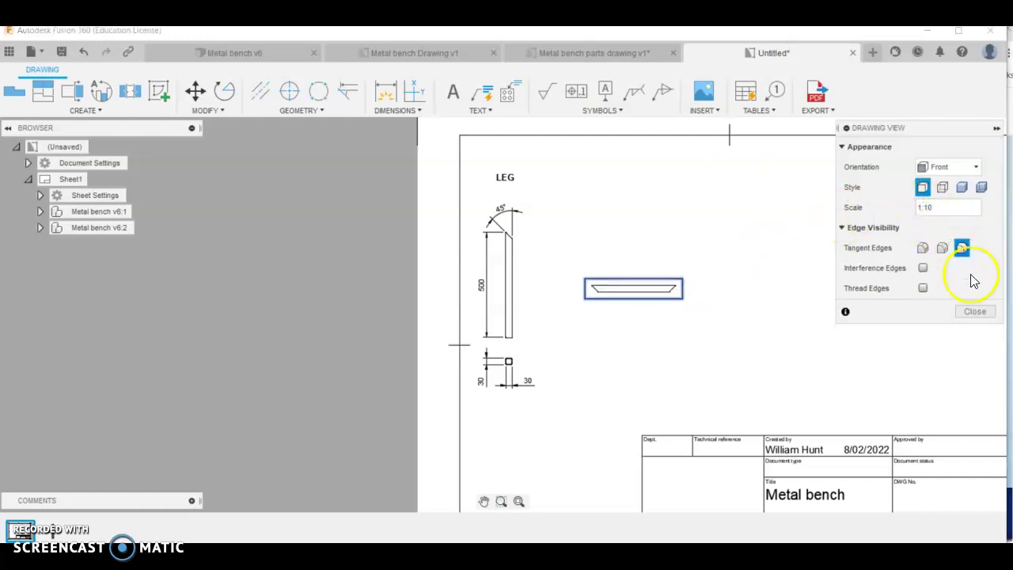
{"action": "left_click", "coordinate": [972, 312]}
Step: Move the top rail view up and left, level with the leg view's top
{"action": "left_click", "coordinate": [645, 290]}
{"action": "key", "text": "m"}
{"action": "left_click", "coordinate": [647, 293]}
{"action": "left_click", "coordinate": [614, 292]}
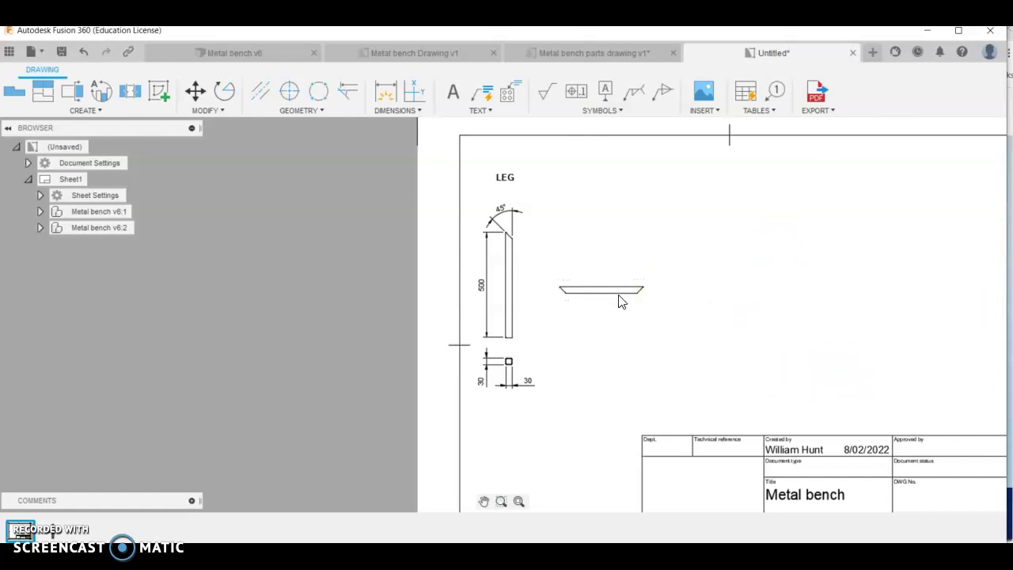
{"action": "left_click", "coordinate": [623, 271]}
{"action": "left_click", "coordinate": [615, 228]}
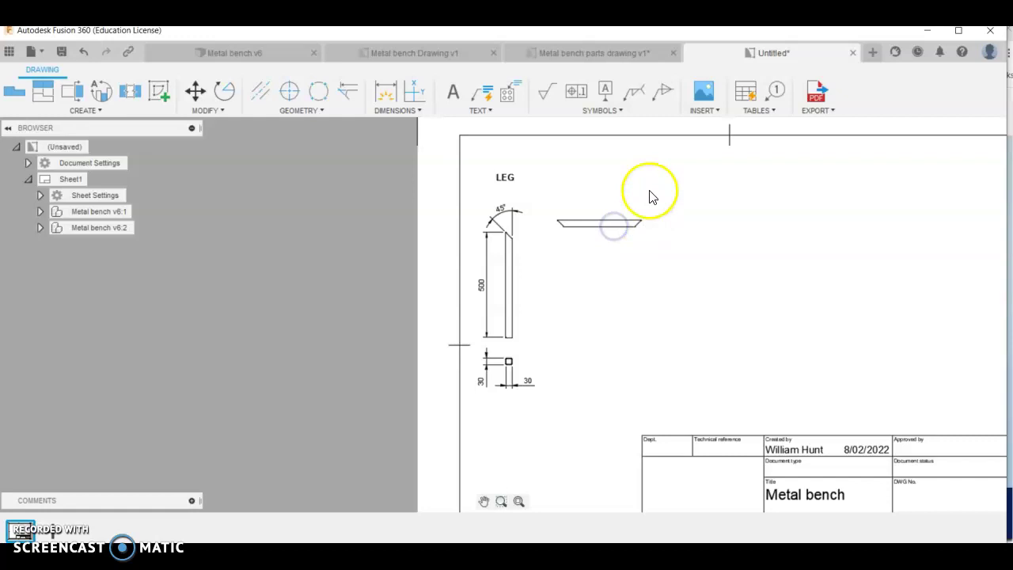
{"action": "double_click", "coordinate": [633, 224]}
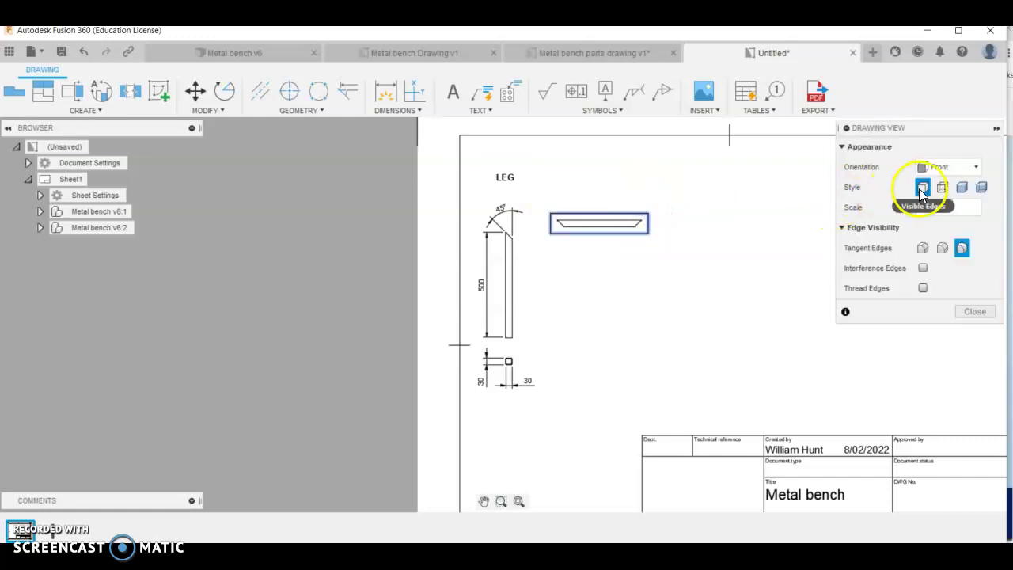
Step: Try Right and Top orientations, keep Front for the rail view, and shift it right
{"action": "left_click", "coordinate": [937, 167]}
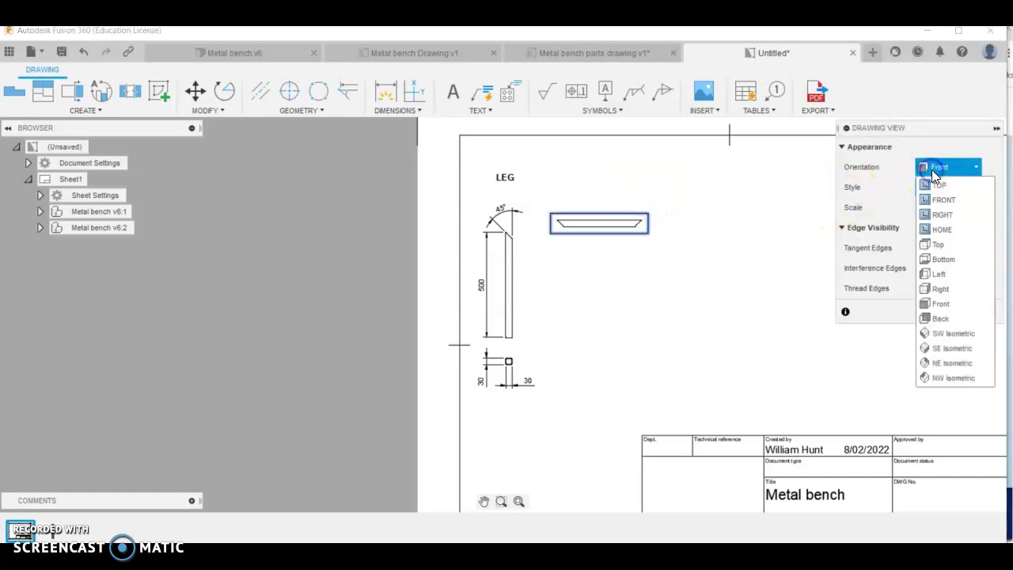
{"action": "left_click", "coordinate": [941, 216]}
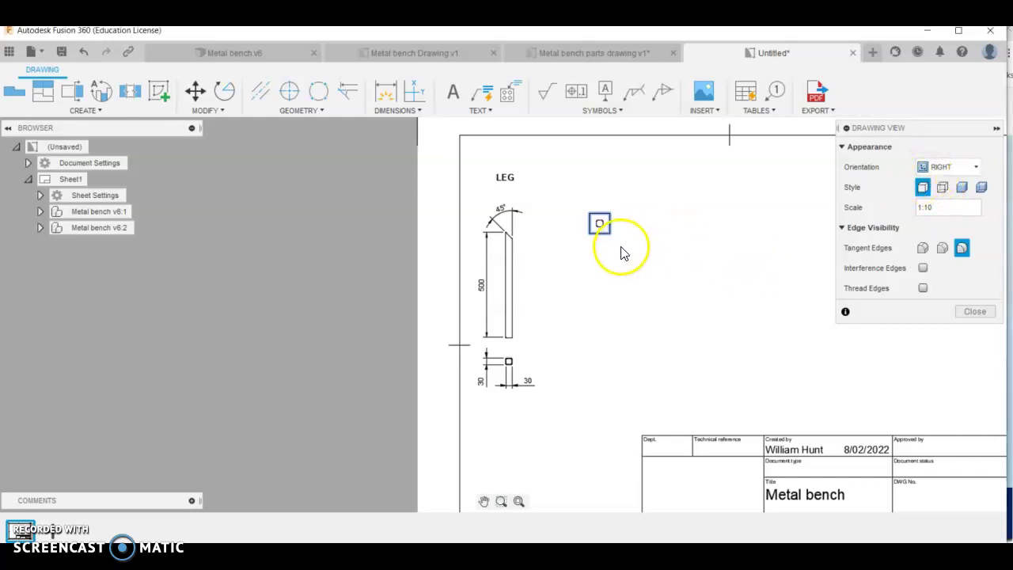
{"action": "left_click", "coordinate": [942, 167]}
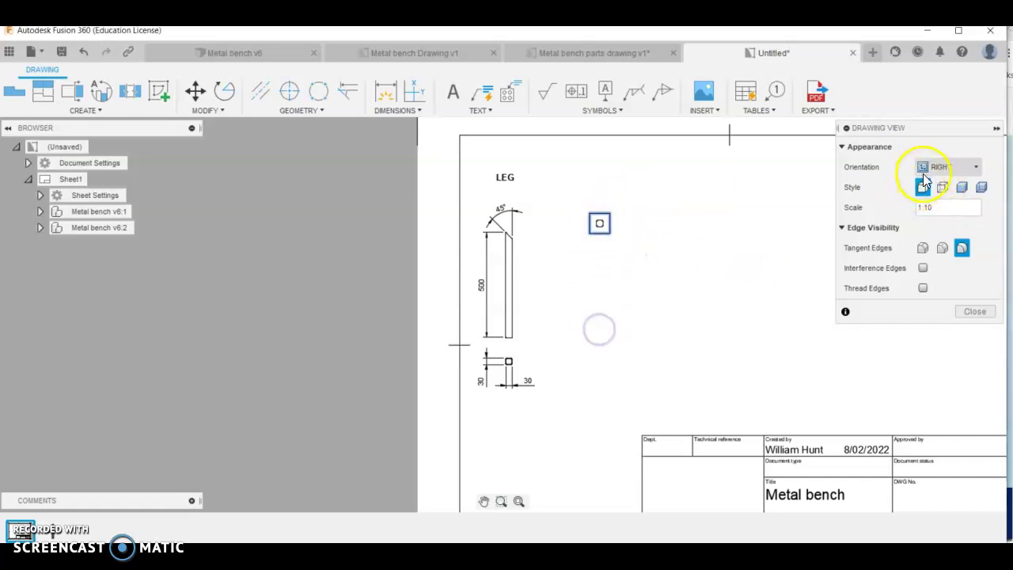
{"action": "left_click", "coordinate": [938, 185]}
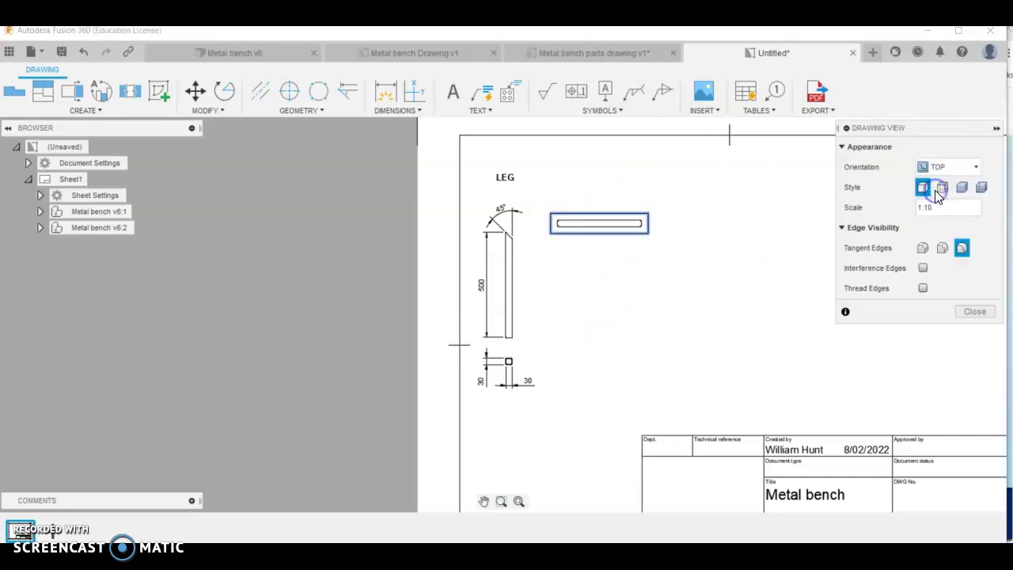
{"action": "left_click", "coordinate": [946, 167]}
{"action": "left_click", "coordinate": [944, 201]}
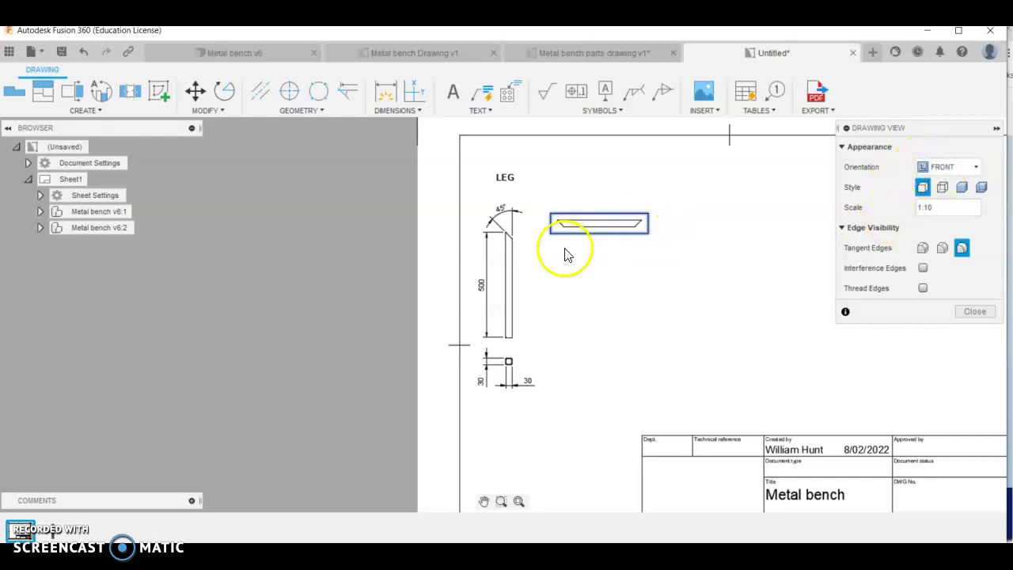
{"action": "left_click", "coordinate": [940, 168]}
{"action": "left_click", "coordinate": [946, 202]}
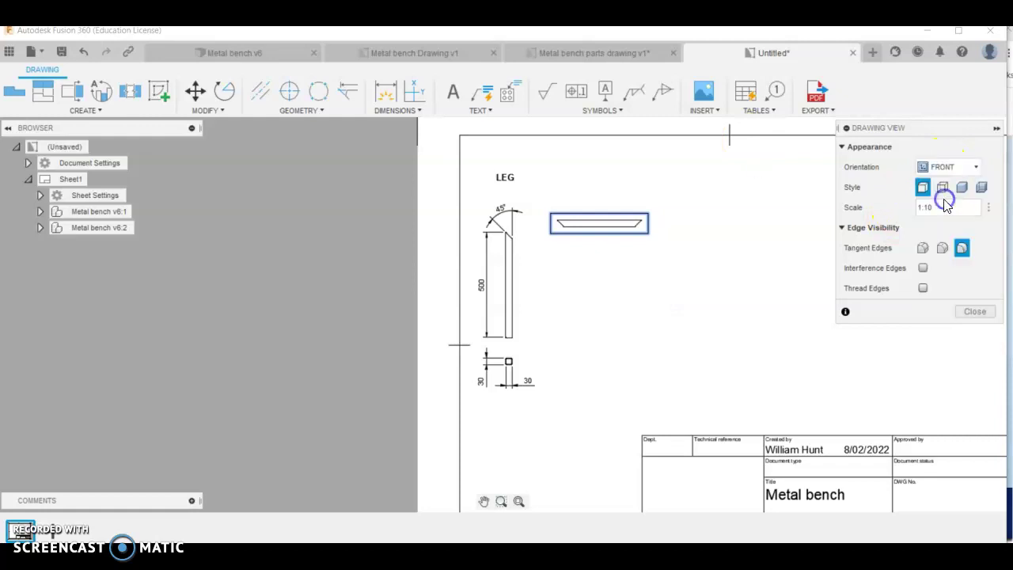
{"action": "left_click_drag", "start_coordinate": [577, 225], "coordinate": [645, 234]}
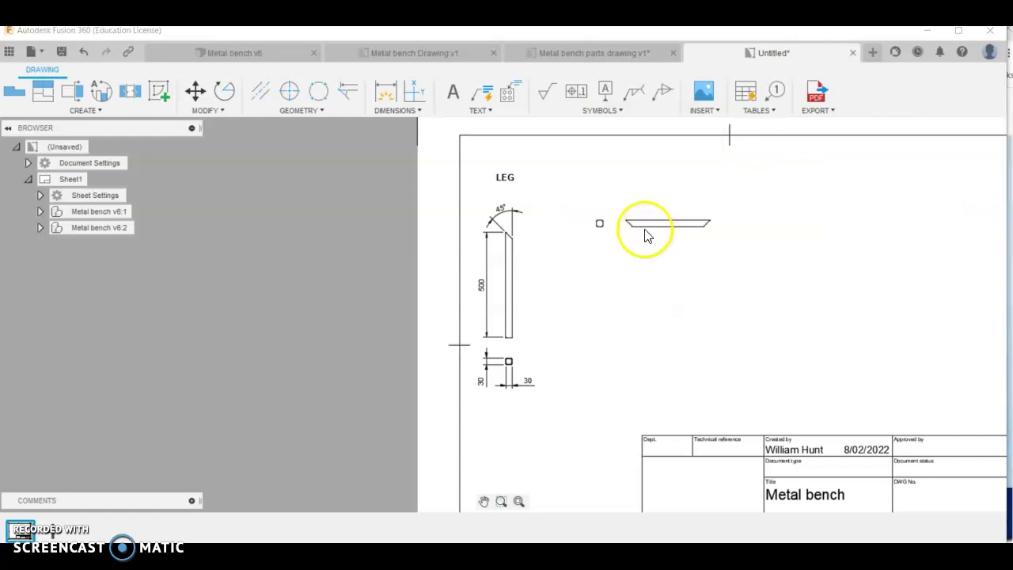
Step: Set the small square view to Front orientation and move it beside the rail
{"action": "double_click", "coordinate": [600, 225]}
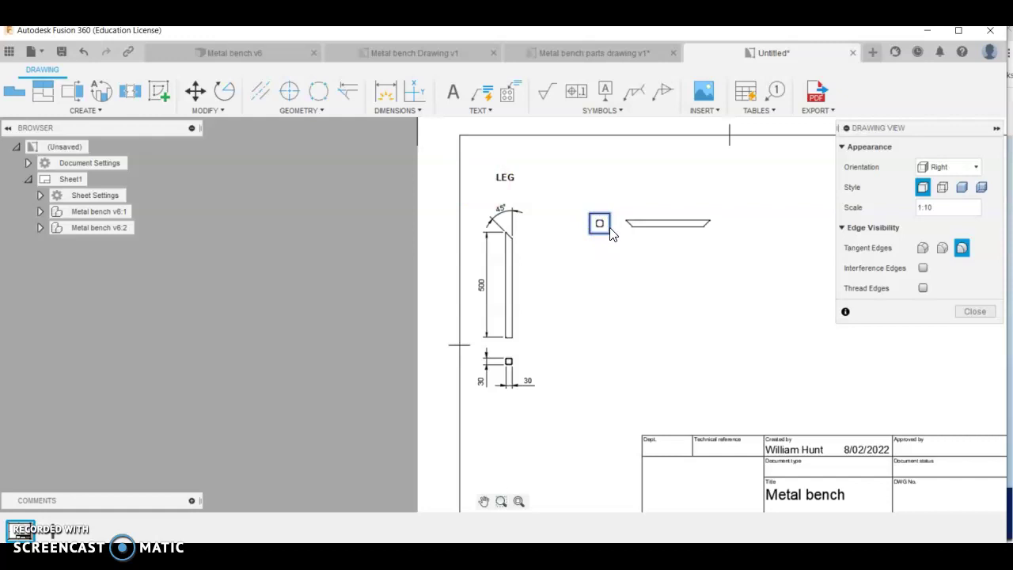
{"action": "left_click", "coordinate": [941, 168]}
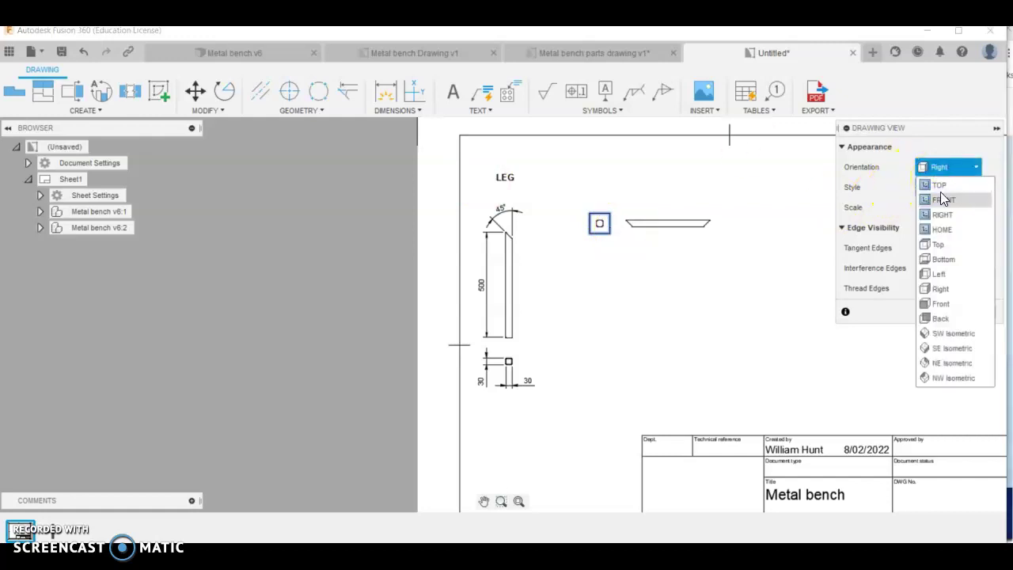
{"action": "left_click", "coordinate": [942, 190]}
{"action": "left_click", "coordinate": [943, 167]}
{"action": "left_click", "coordinate": [942, 184]}
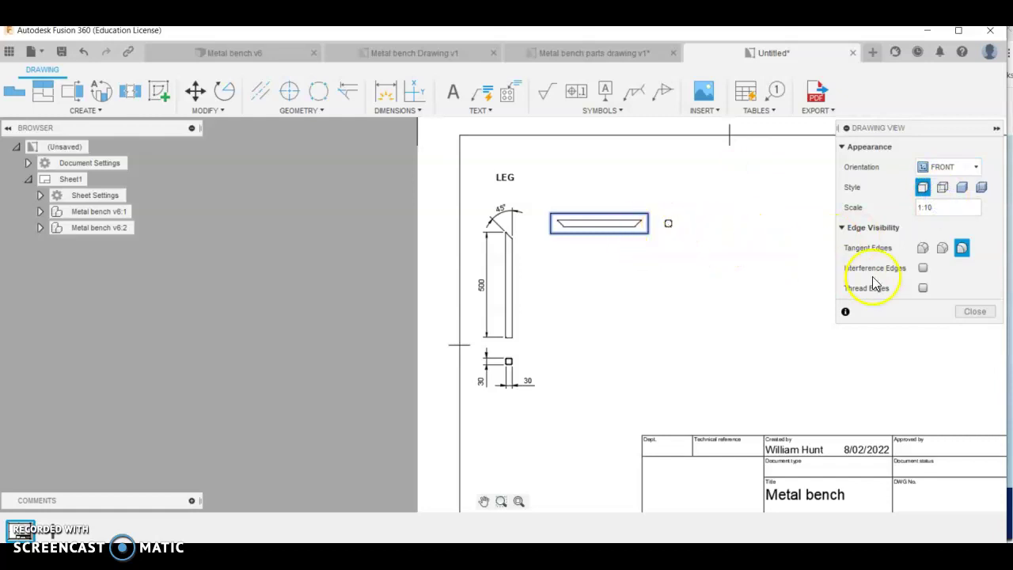
{"action": "left_click", "coordinate": [991, 312]}
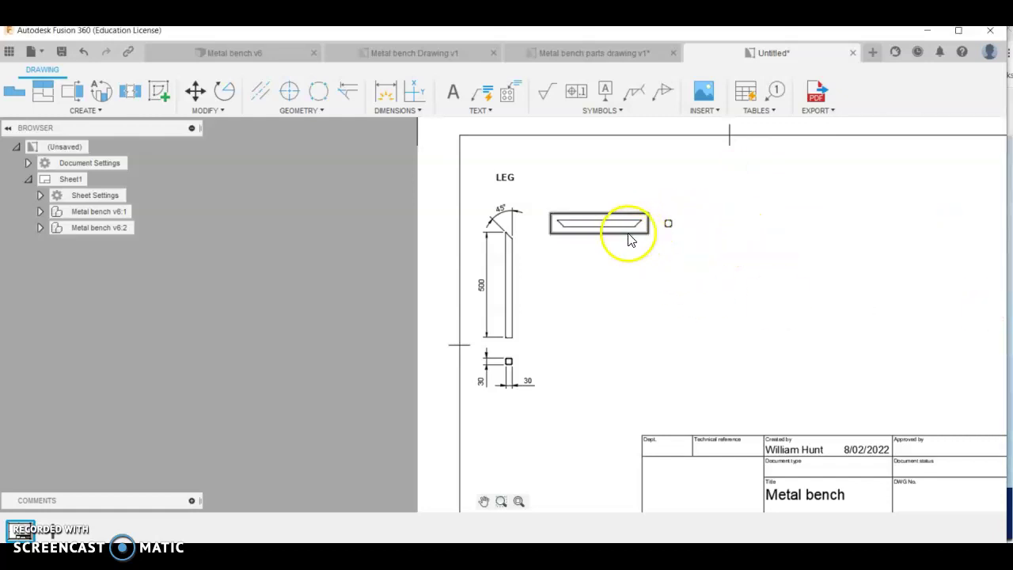
{"action": "left_click", "coordinate": [48, 88]}
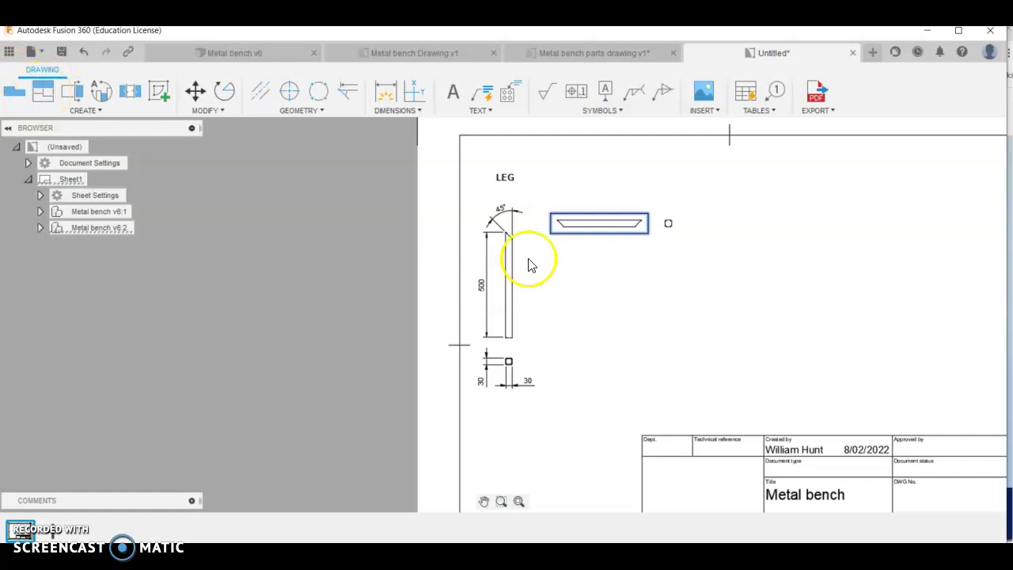
{"action": "left_click_drag", "start_coordinate": [632, 235], "coordinate": [787, 261]}
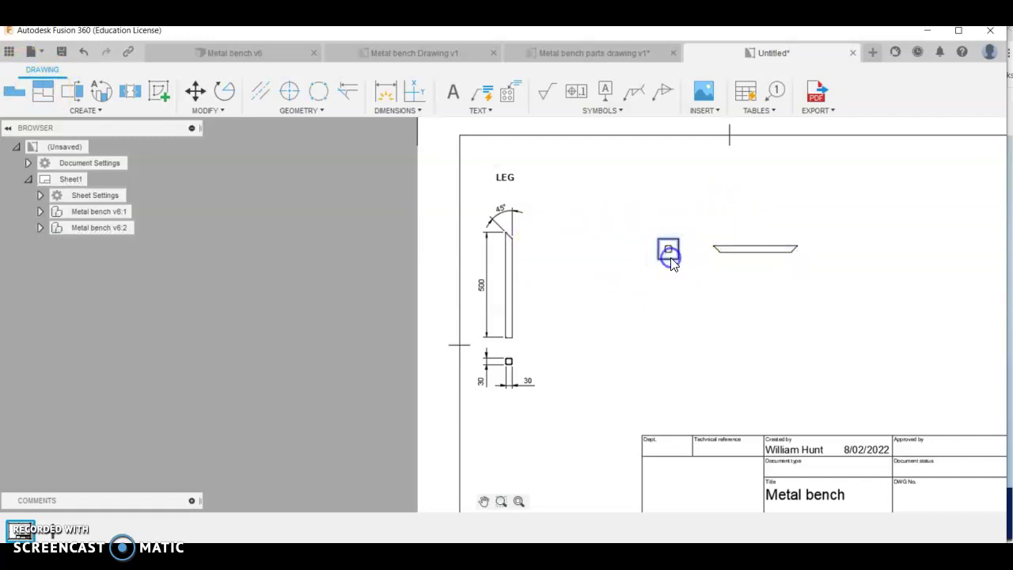
Step: Project a view off the square end view, producing an isometric view
{"action": "left_click", "coordinate": [50, 90]}
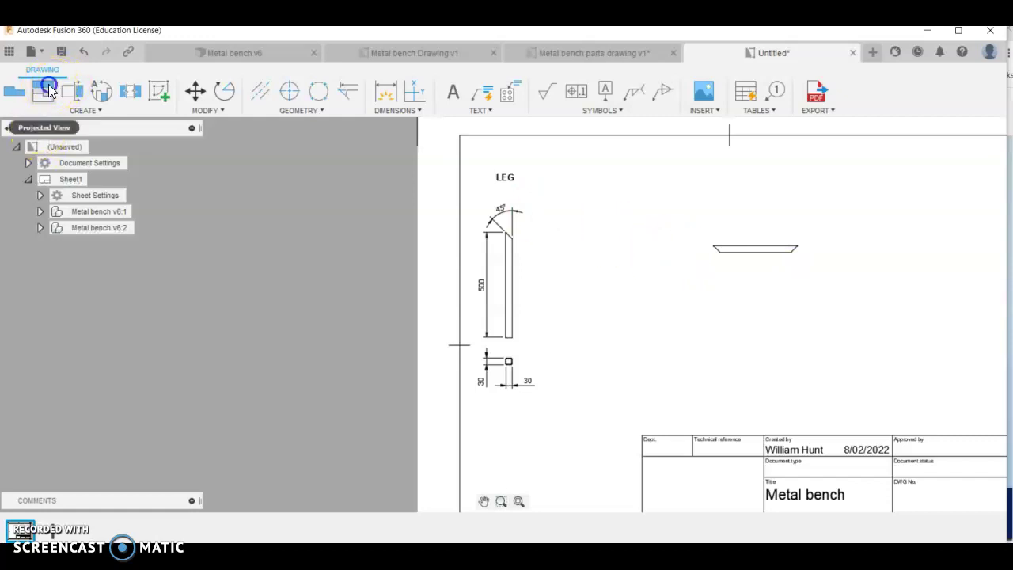
{"action": "left_click", "coordinate": [779, 247]}
{"action": "left_click", "coordinate": [815, 254]}
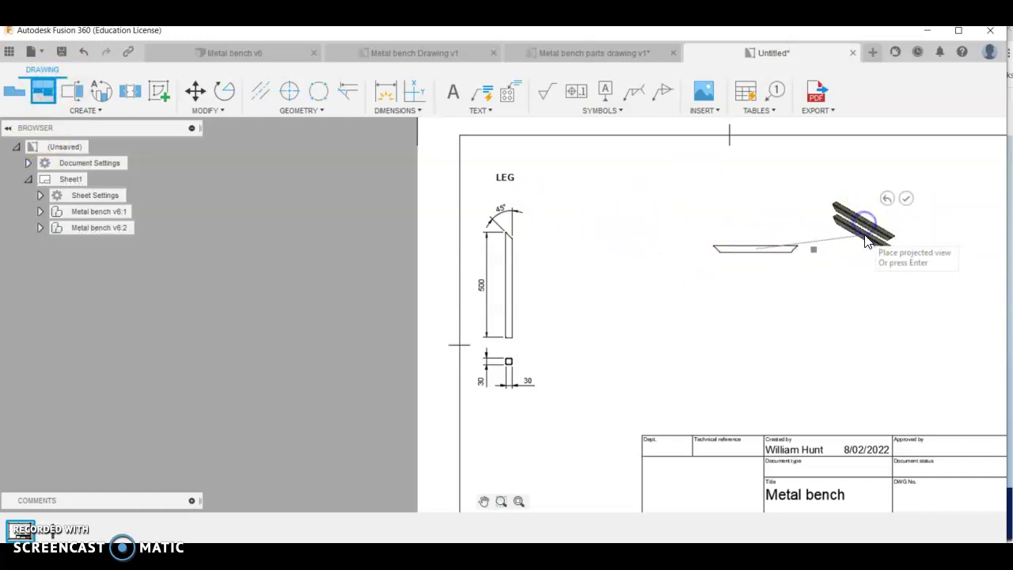
{"action": "left_click", "coordinate": [906, 199]}
Step: Delete the isometric view and drag the rail's front view up near the sheet top
{"action": "key", "text": "Delete"}
{"action": "left_click", "coordinate": [778, 255]}
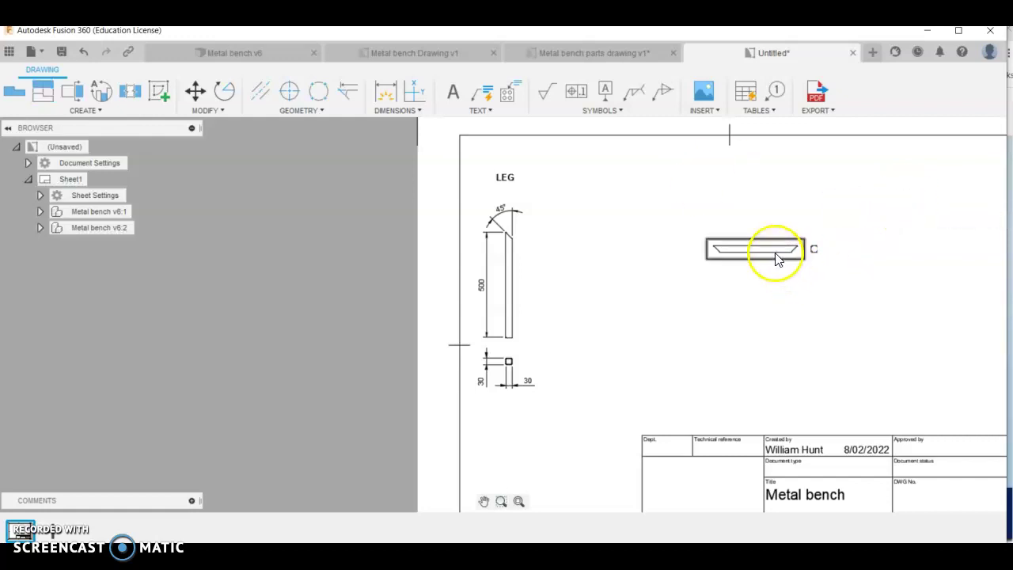
{"action": "left_click_drag", "start_coordinate": [766, 265], "coordinate": [736, 207]}
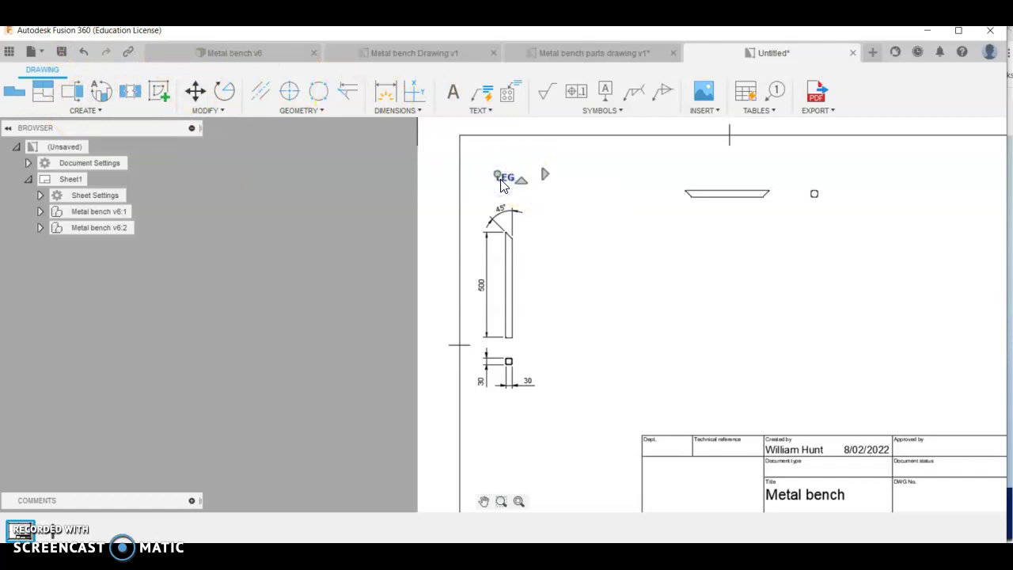
Step: Move a copy of the LEG label to a spot above the rail's front view
{"action": "left_click", "coordinate": [569, 149]}
{"action": "left_click", "coordinate": [711, 183]}
{"action": "key", "text": "m"}
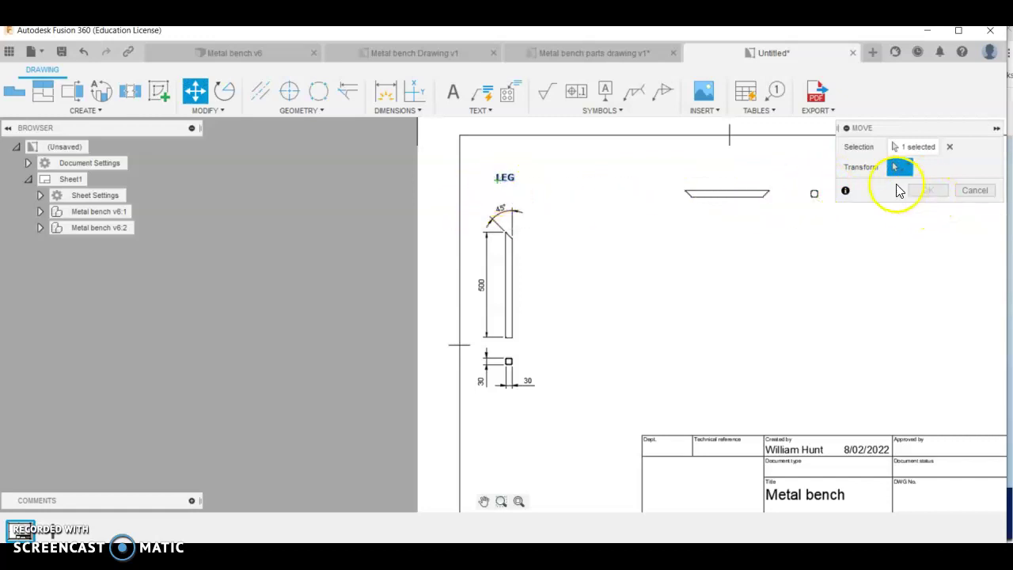
{"action": "key", "text": "Escape"}
{"action": "left_click", "coordinate": [501, 192]}
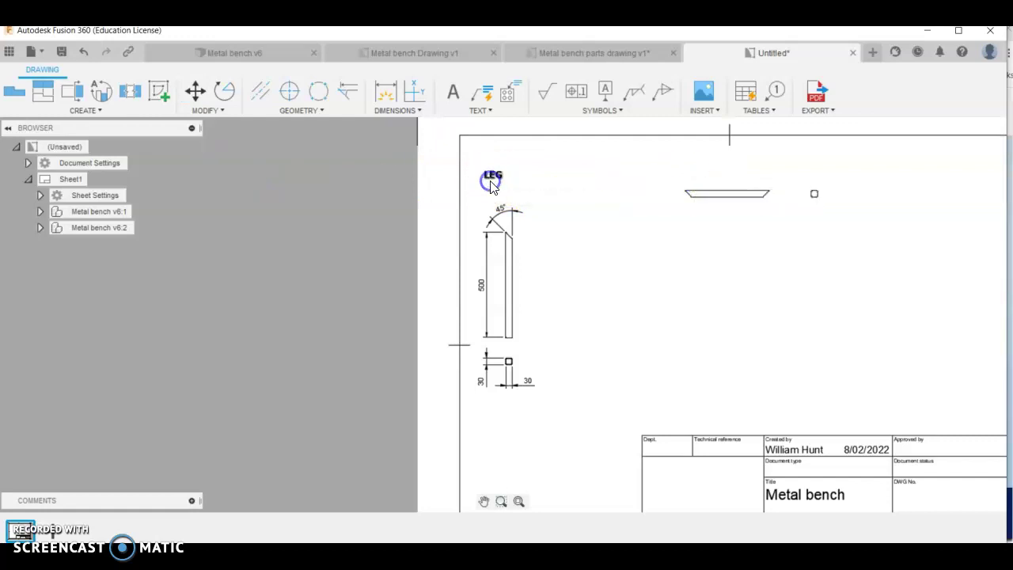
{"action": "key", "text": "m"}
{"action": "left_click", "coordinate": [505, 188]}
{"action": "left_click", "coordinate": [717, 172]}
{"action": "left_click", "coordinate": [730, 178]}
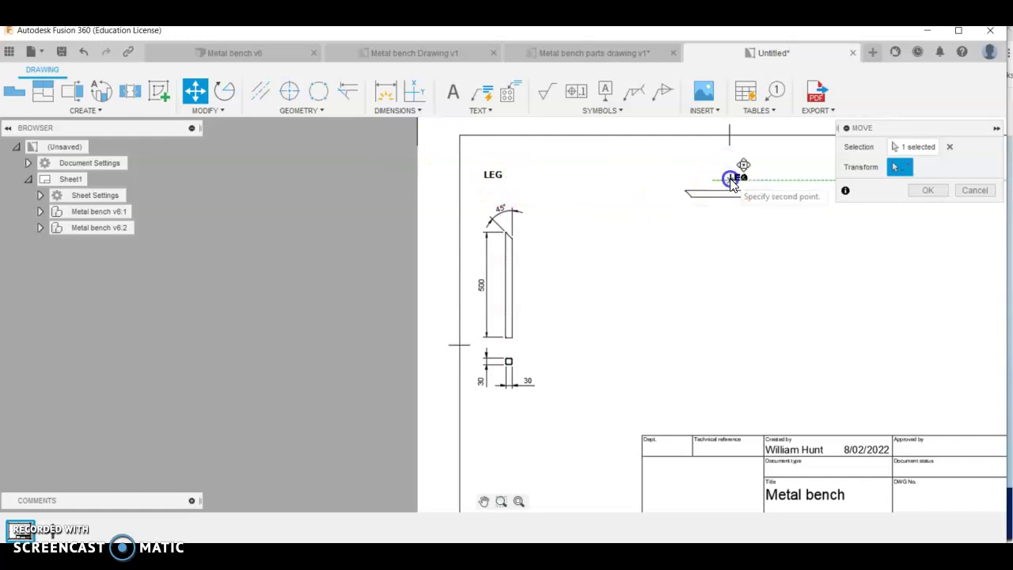
{"action": "left_click", "coordinate": [728, 177]}
{"action": "left_click", "coordinate": [923, 190]}
{"action": "left_click", "coordinate": [743, 178]}
Step: Retype the copied label as TOP RAIL and raise it just above the rail view
{"action": "double_click", "coordinate": [744, 178]}
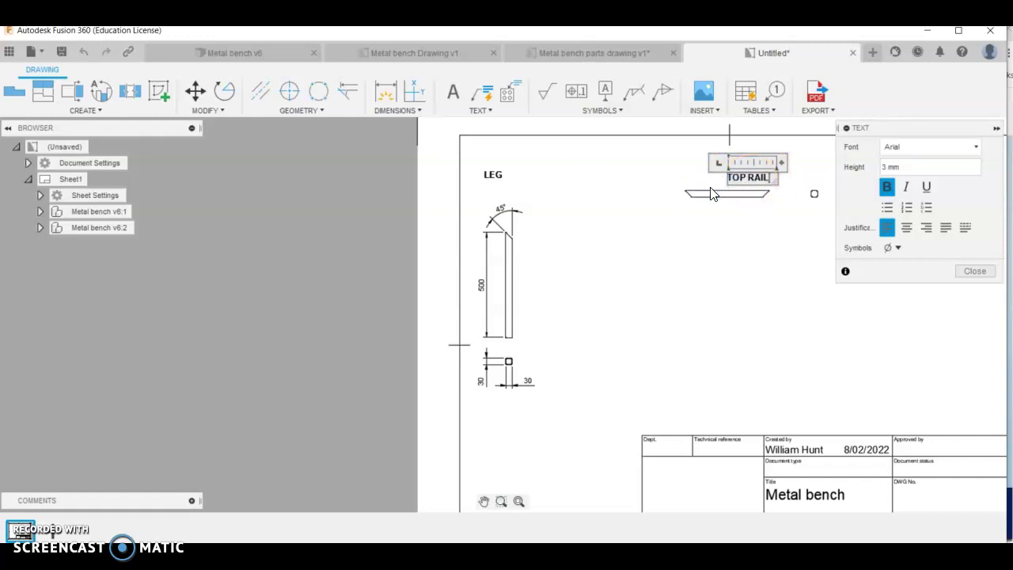
{"action": "left_click", "coordinate": [975, 270]}
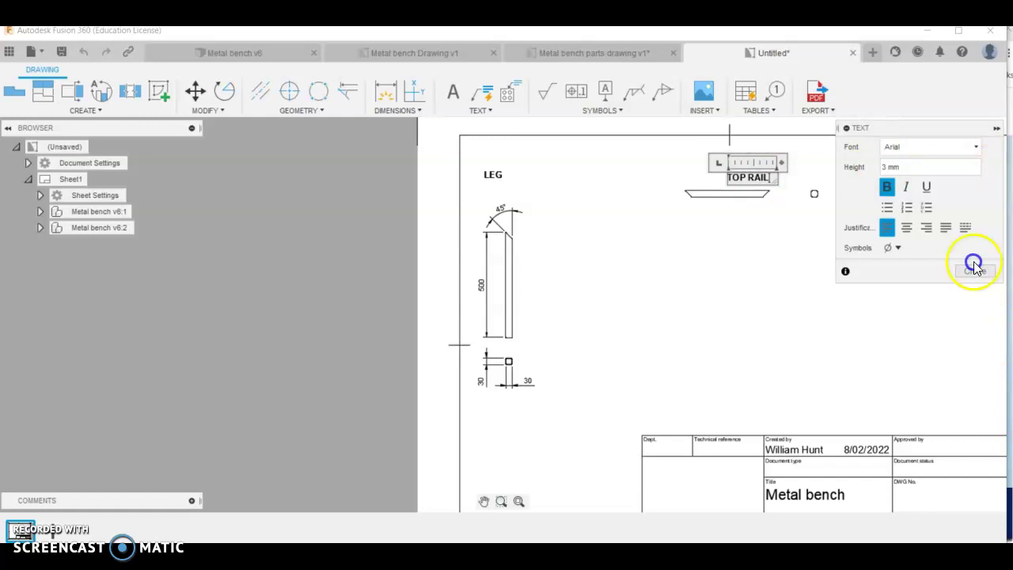
{"action": "left_click", "coordinate": [758, 189]}
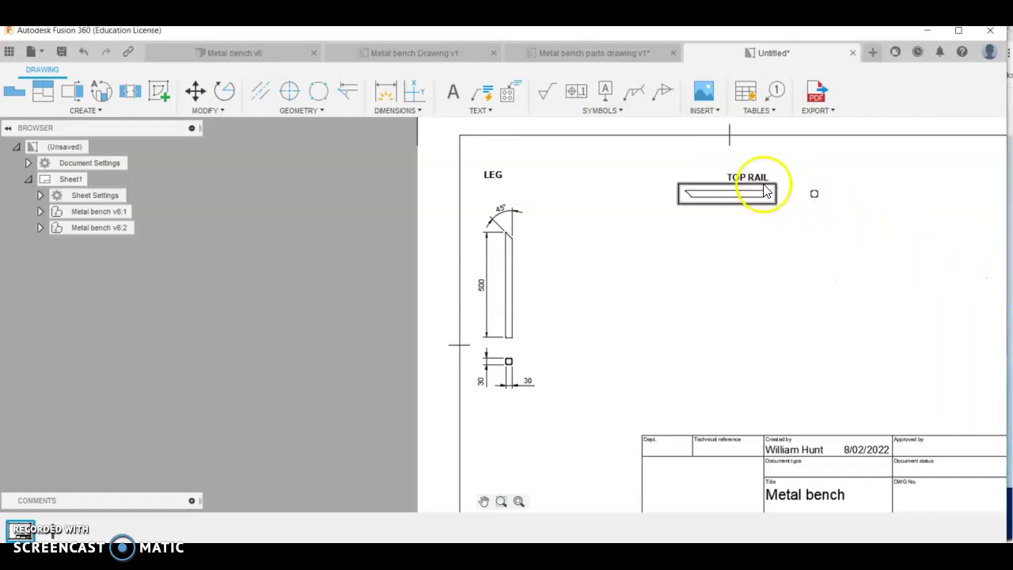
{"action": "left_click", "coordinate": [722, 170]}
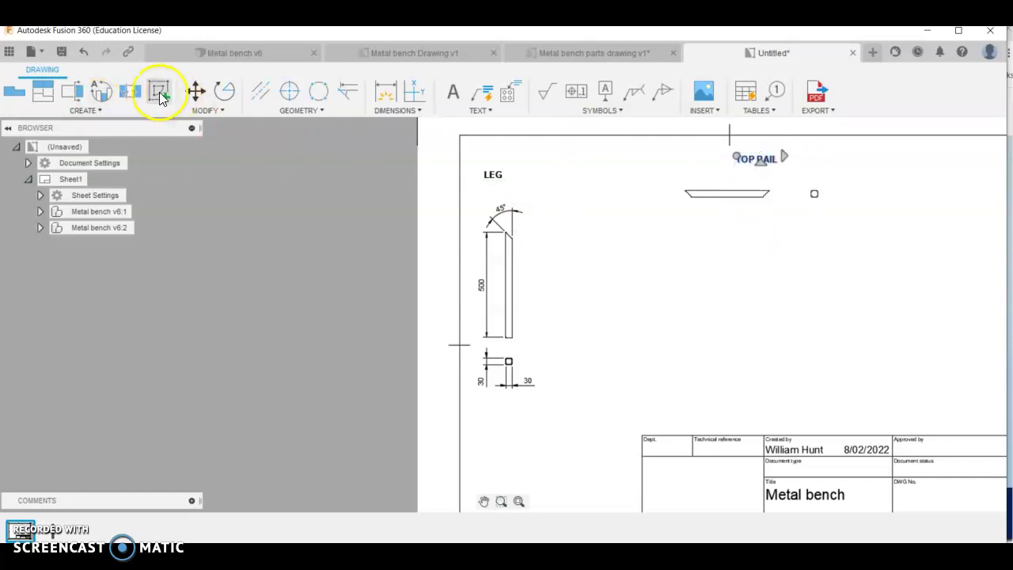
{"action": "left_click", "coordinate": [385, 91]}
{"action": "left_click", "coordinate": [717, 197]}
Step: Add the 400 length and 45° end-angle dimensions to the top rail
{"action": "left_click", "coordinate": [718, 178]}
{"action": "scroll", "coordinate": [680, 204], "scroll_direction": "up", "scroll_amount": 5}
{"action": "scroll", "coordinate": [687, 200], "scroll_direction": "up", "scroll_amount": 5}
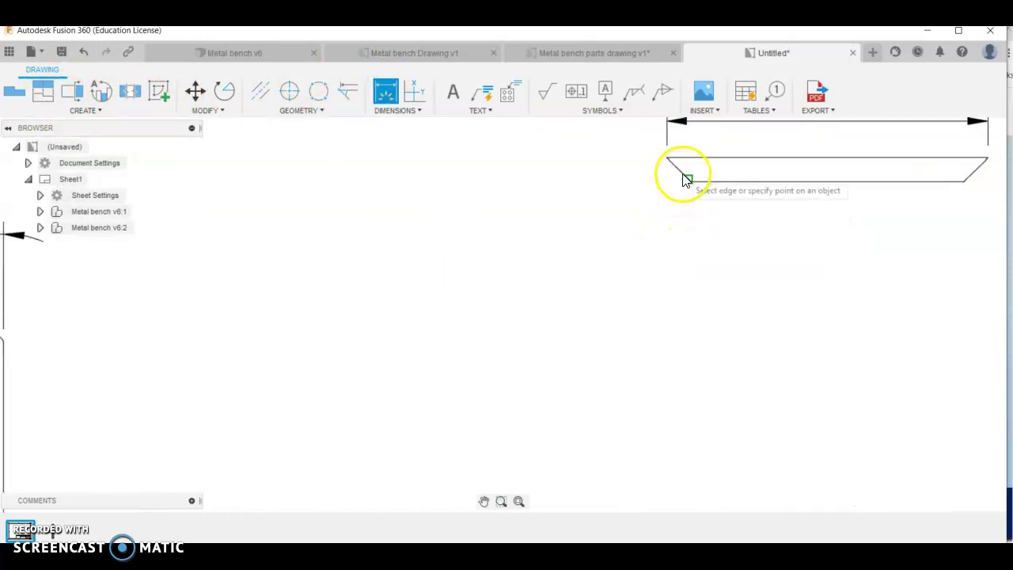
{"action": "left_click", "coordinate": [680, 184]}
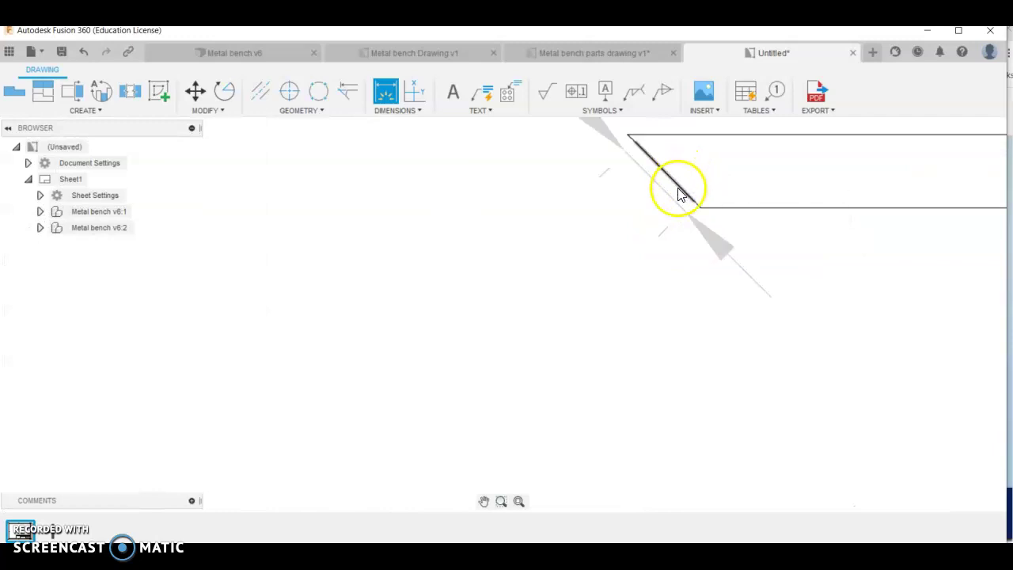
{"action": "left_click", "coordinate": [741, 210]}
{"action": "scroll", "coordinate": [621, 281], "scroll_direction": "down", "scroll_amount": 5}
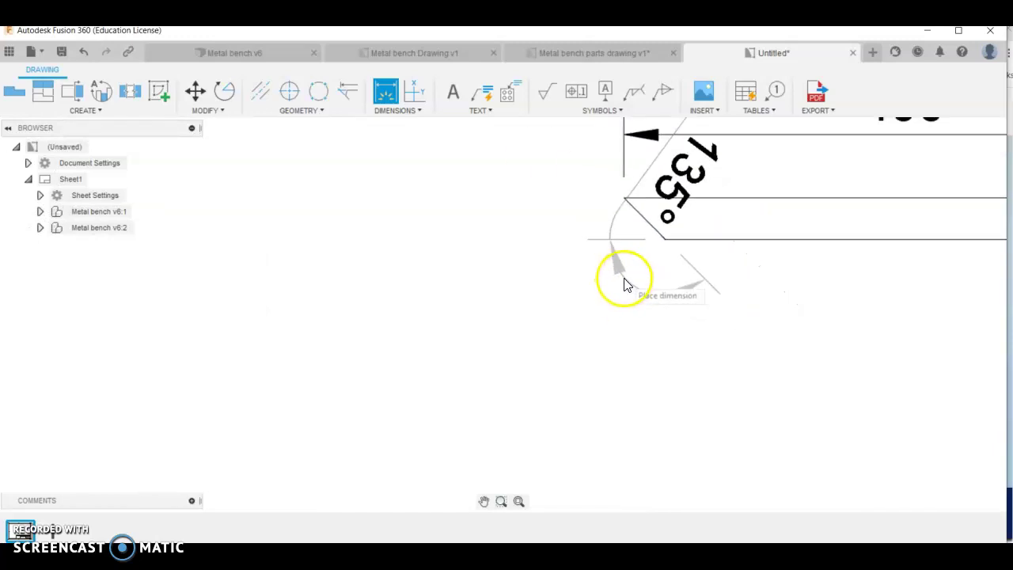
{"action": "left_click", "coordinate": [562, 231]}
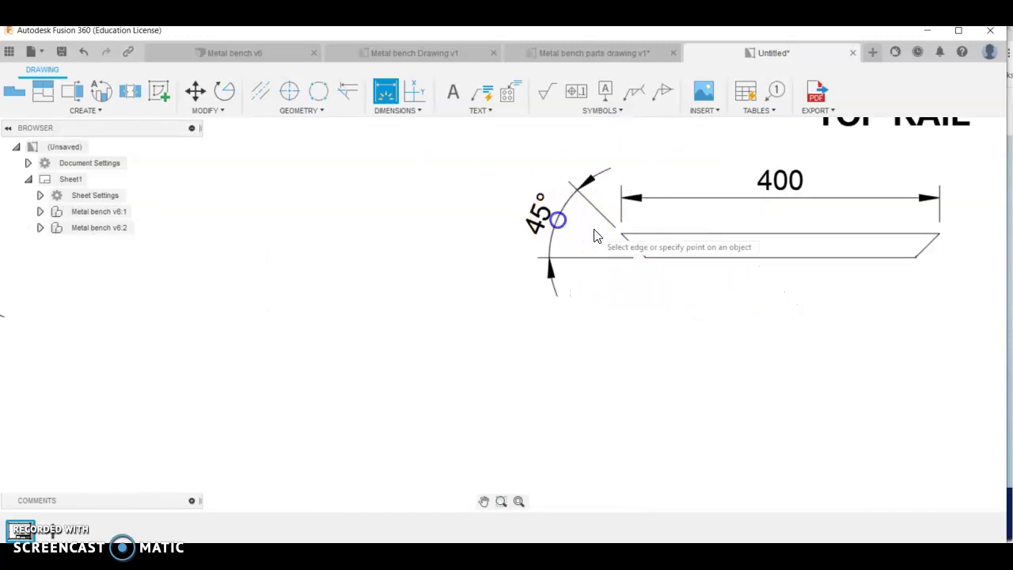
{"action": "scroll", "coordinate": [696, 317], "scroll_direction": "down", "scroll_amount": 5}
{"action": "scroll", "coordinate": [756, 316], "scroll_direction": "up", "scroll_amount": 2}
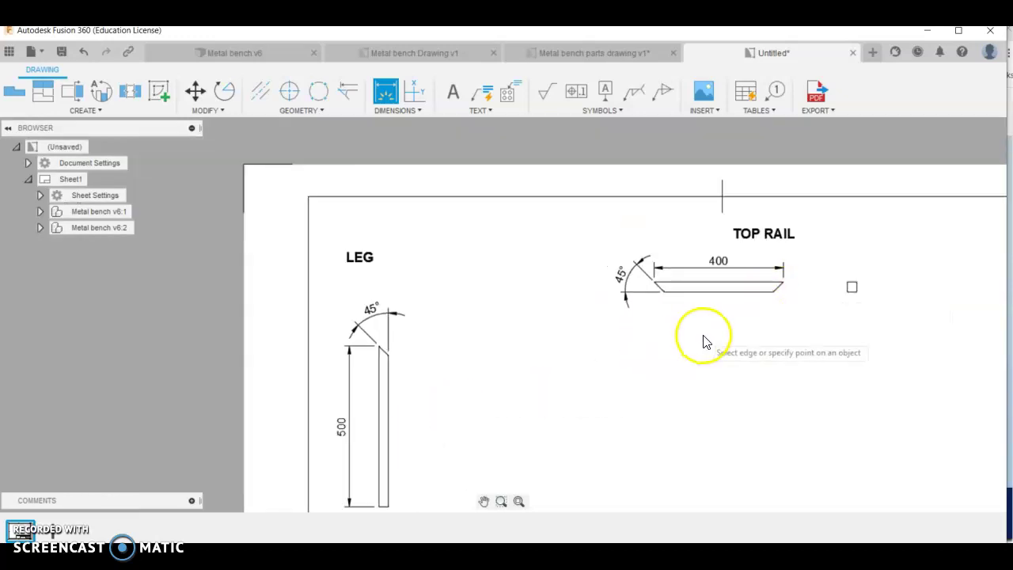
{"action": "scroll", "coordinate": [789, 324], "scroll_direction": "up", "scroll_amount": 3}
{"action": "scroll", "coordinate": [717, 305], "scroll_direction": "down", "scroll_amount": 2}
{"action": "scroll", "coordinate": [730, 311], "scroll_direction": "down", "scroll_amount": 3}
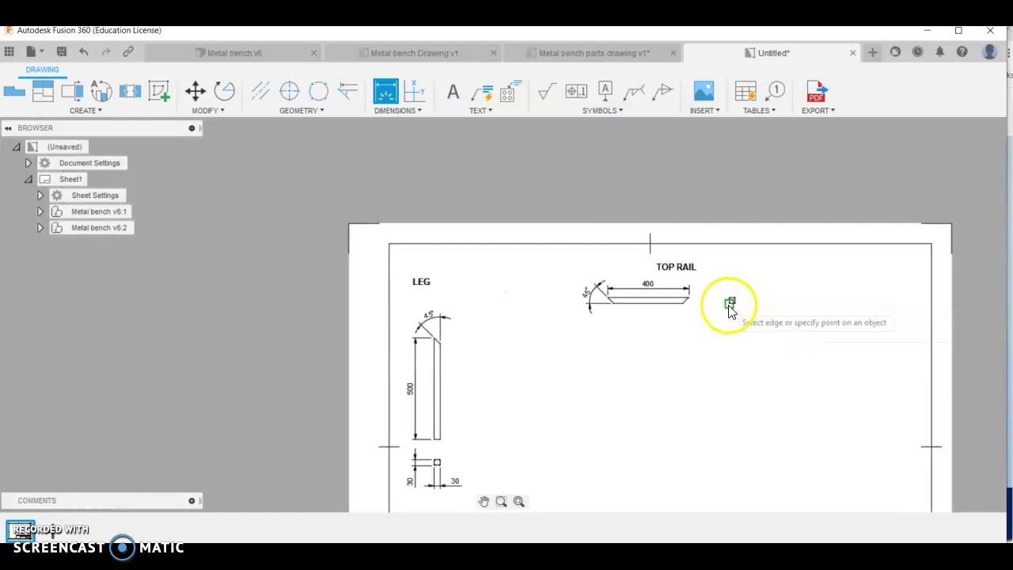
{"action": "scroll", "coordinate": [731, 311], "scroll_direction": "up", "scroll_amount": 3}
Step: Dimension the rail's square end section as 30 wide and 30 high
{"action": "left_click", "coordinate": [727, 283]}
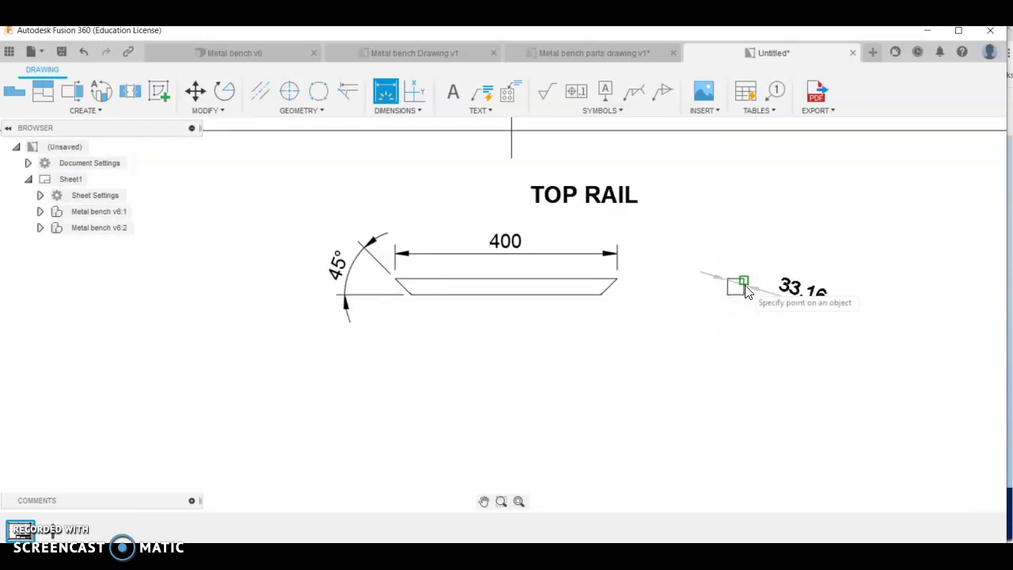
{"action": "left_click", "coordinate": [741, 294]}
{"action": "scroll", "coordinate": [736, 293], "scroll_direction": "up", "scroll_amount": 5}
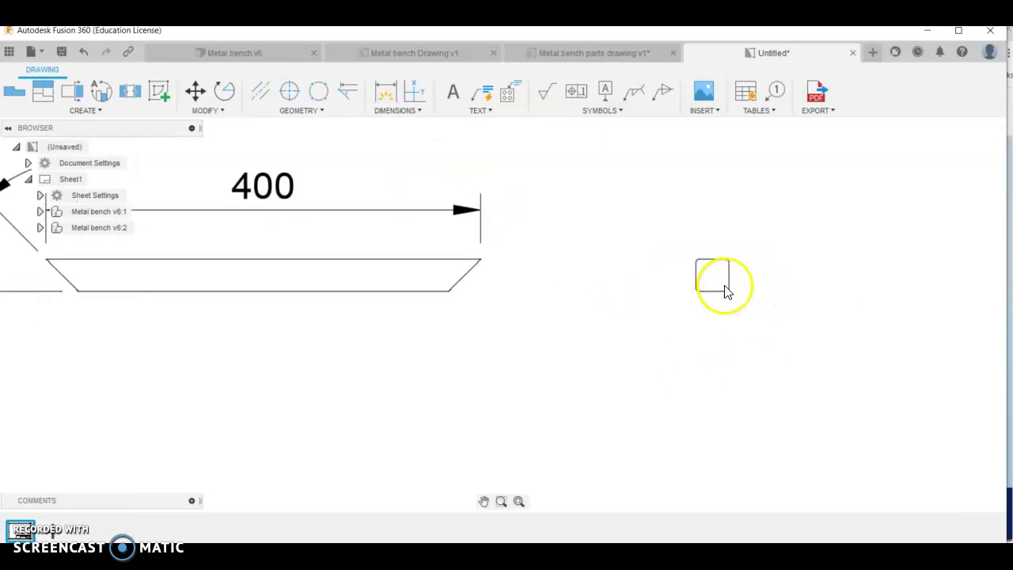
{"action": "left_click", "coordinate": [171, 93]}
{"action": "left_click", "coordinate": [372, 88]}
{"action": "left_click", "coordinate": [722, 268]}
{"action": "left_click", "coordinate": [694, 149]}
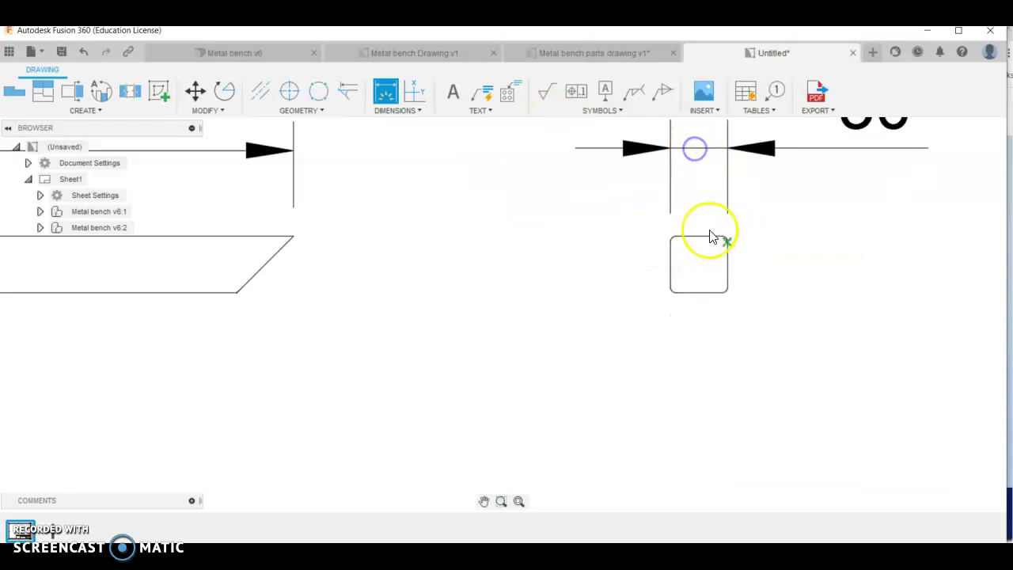
{"action": "left_click", "coordinate": [699, 233]}
{"action": "left_click", "coordinate": [702, 292]}
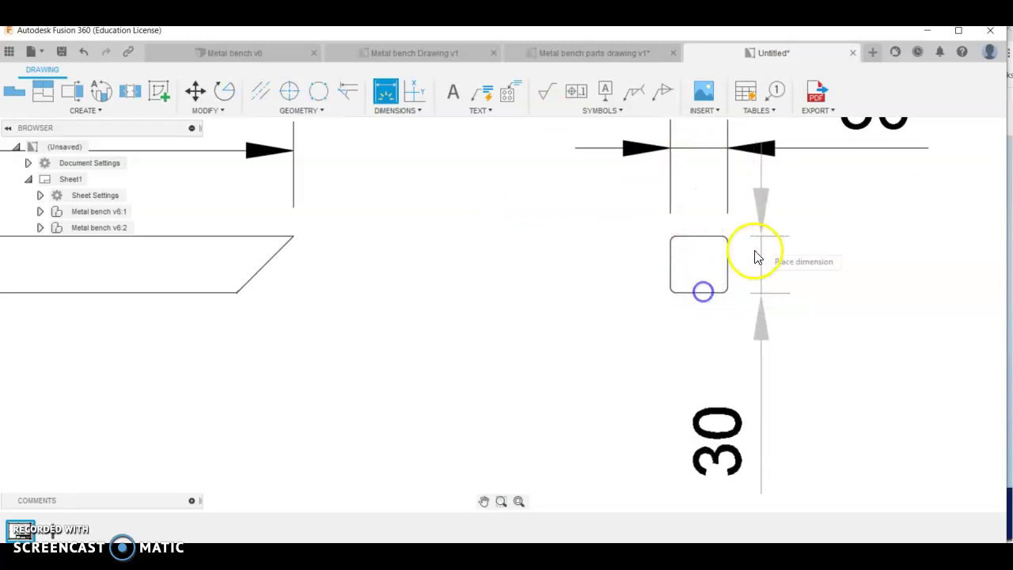
{"action": "left_click", "coordinate": [837, 266]}
{"action": "scroll", "coordinate": [760, 316], "scroll_direction": "down", "scroll_amount": 5}
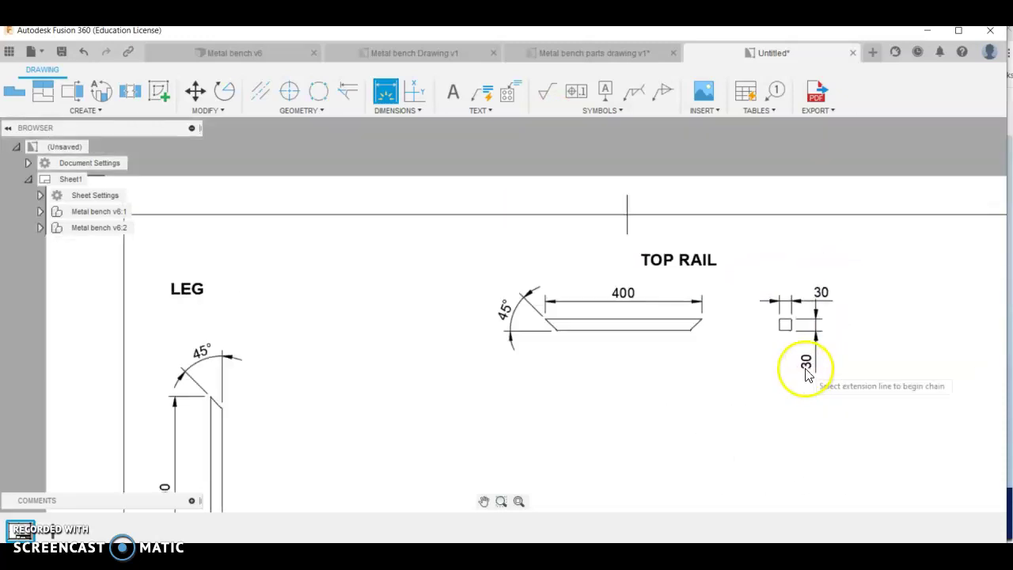
{"action": "scroll", "coordinate": [805, 372], "scroll_direction": "down", "scroll_amount": 5}
{"action": "scroll", "coordinate": [791, 335], "scroll_direction": "up", "scroll_amount": 5}
{"action": "key", "text": "Escape"}
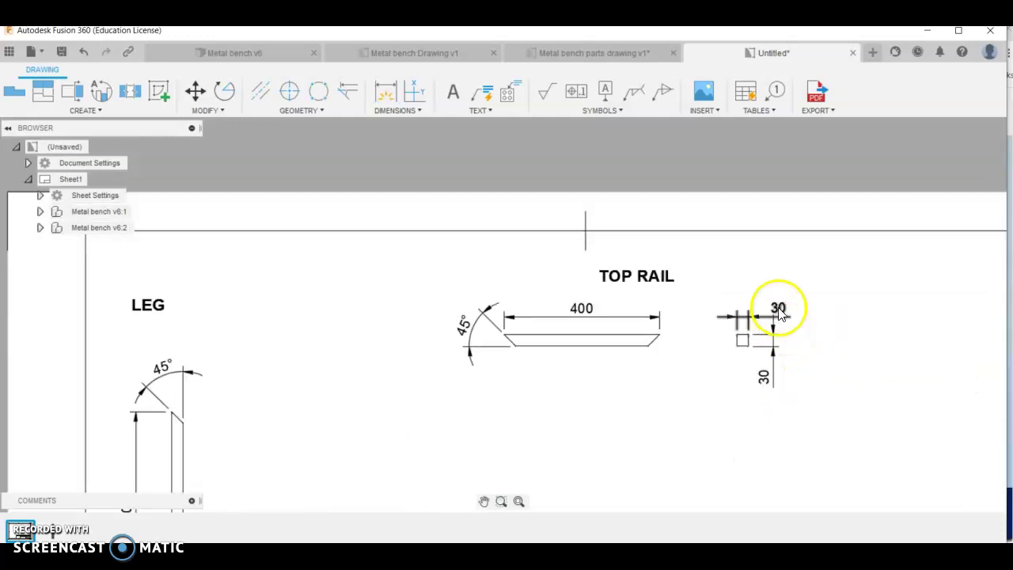
Step: Reposition the two 30 dimension texts neatly around the square section
{"action": "left_click_drag", "start_coordinate": [779, 309], "coordinate": [737, 297]}
{"action": "left_click", "coordinate": [780, 373]}
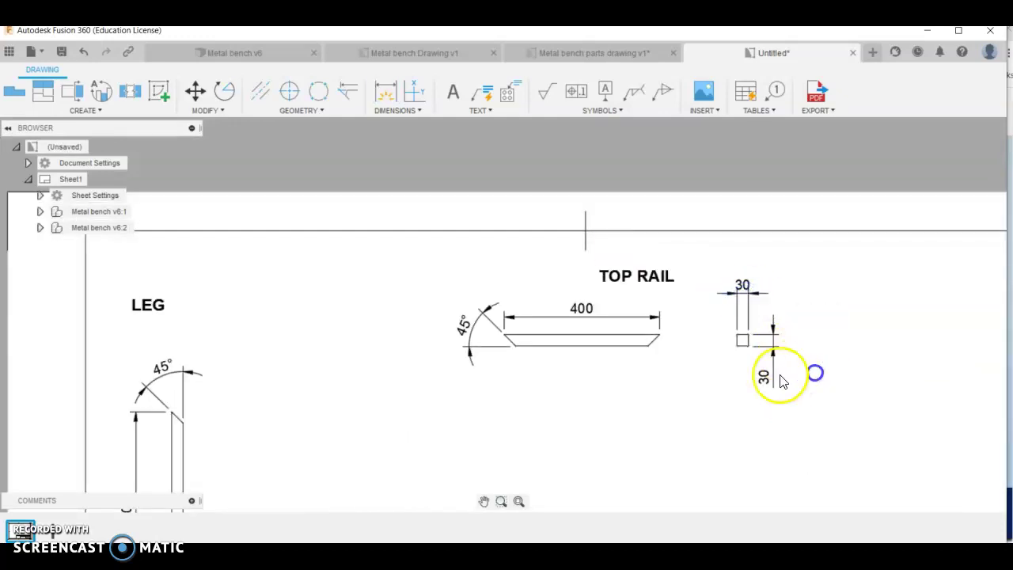
{"action": "left_click", "coordinate": [764, 380]}
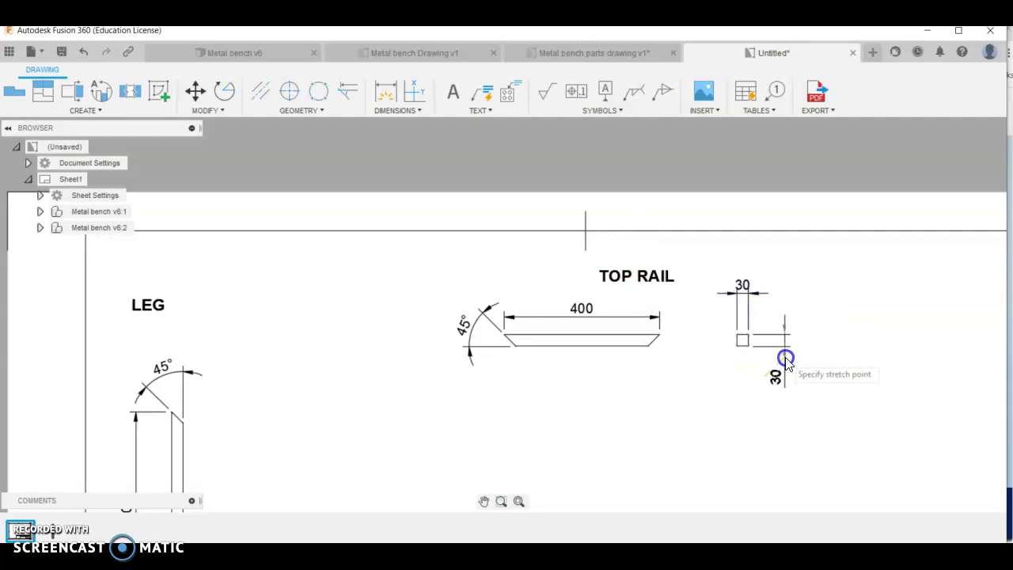
{"action": "left_click", "coordinate": [786, 360]}
{"action": "left_click", "coordinate": [743, 289]}
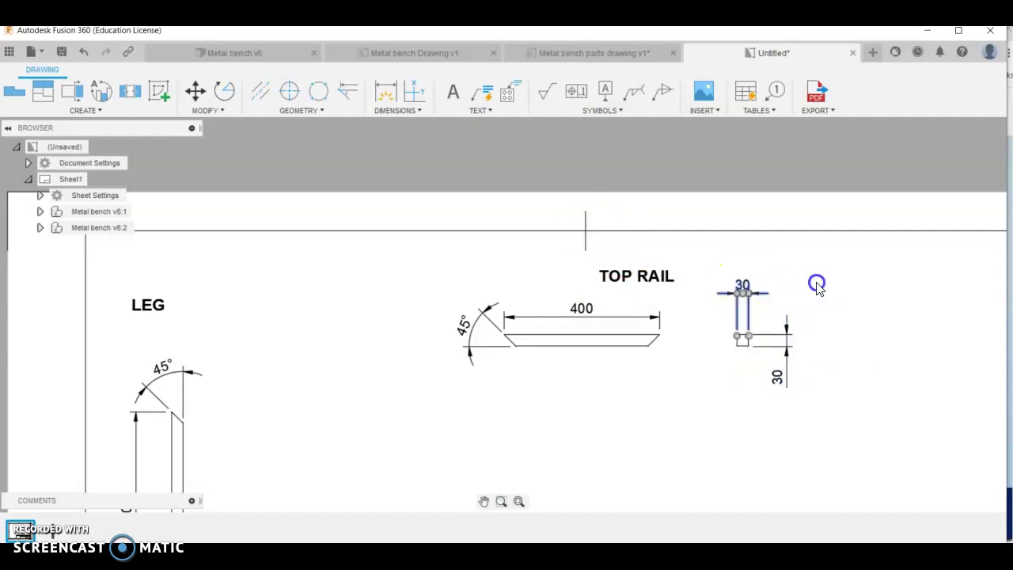
{"action": "scroll", "coordinate": [617, 416], "scroll_direction": "down", "scroll_amount": 5}
{"action": "scroll", "coordinate": [844, 375], "scroll_direction": "up", "scroll_amount": 1}
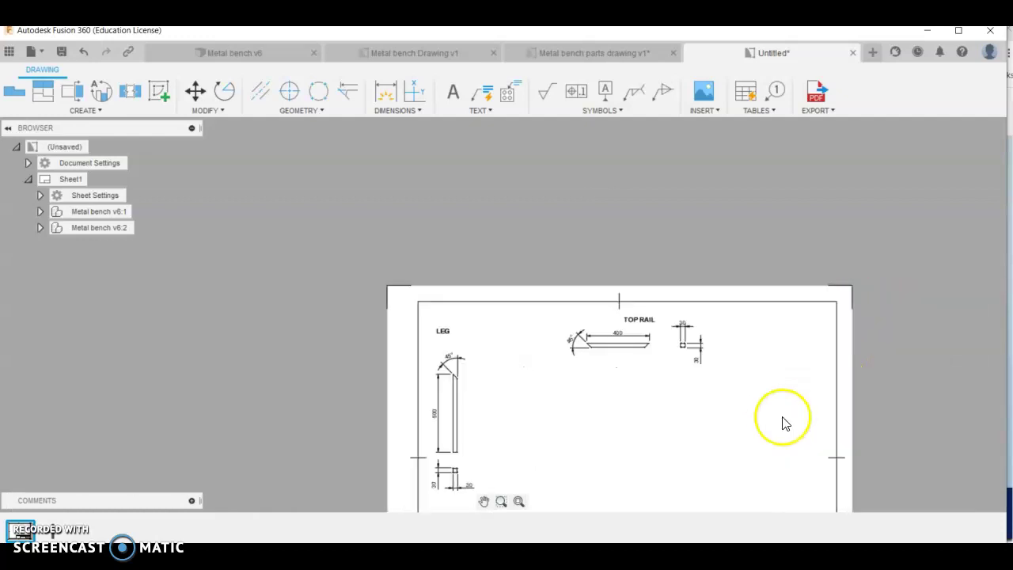
Step: Place a new base view of the bench end frame mid-sheet at 1:10 scale
{"action": "key", "text": "F6"}
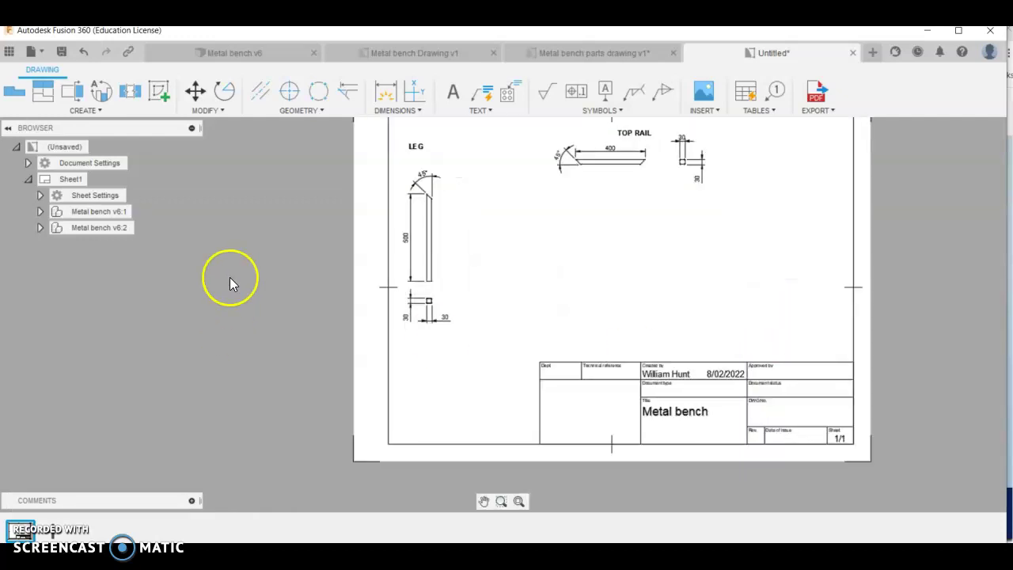
{"action": "left_click", "coordinate": [14, 91]}
{"action": "left_click", "coordinate": [580, 267]}
{"action": "left_click", "coordinate": [40, 227]}
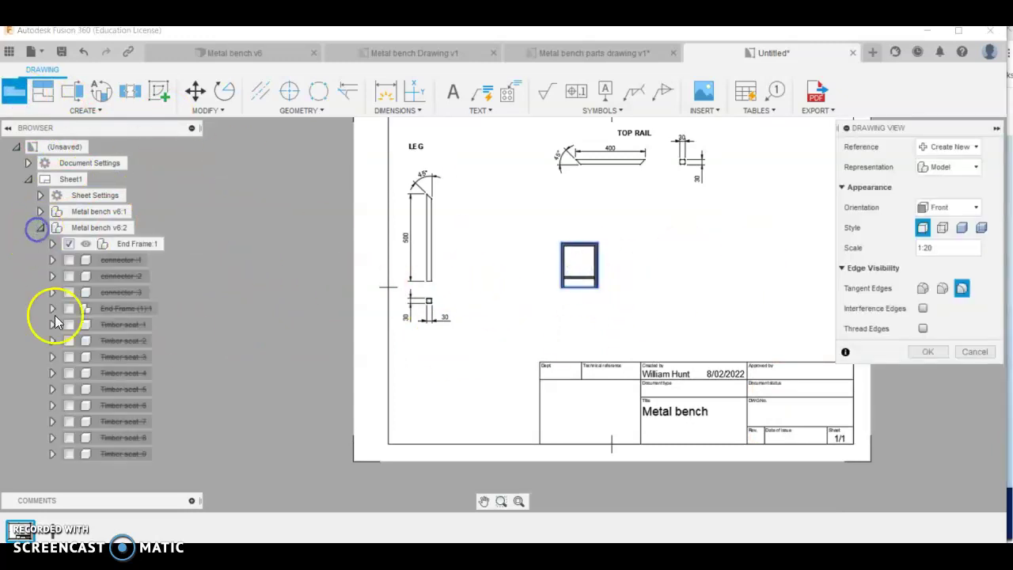
{"action": "left_click", "coordinate": [40, 228]}
{"action": "left_click", "coordinate": [717, 290]}
{"action": "left_click", "coordinate": [934, 248]}
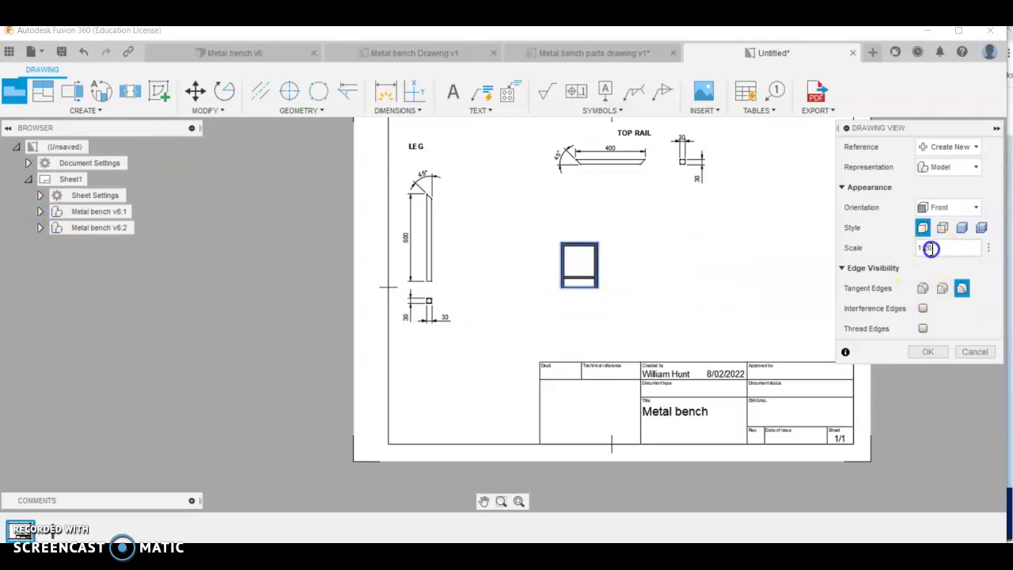
{"action": "type", "text": ":10"}
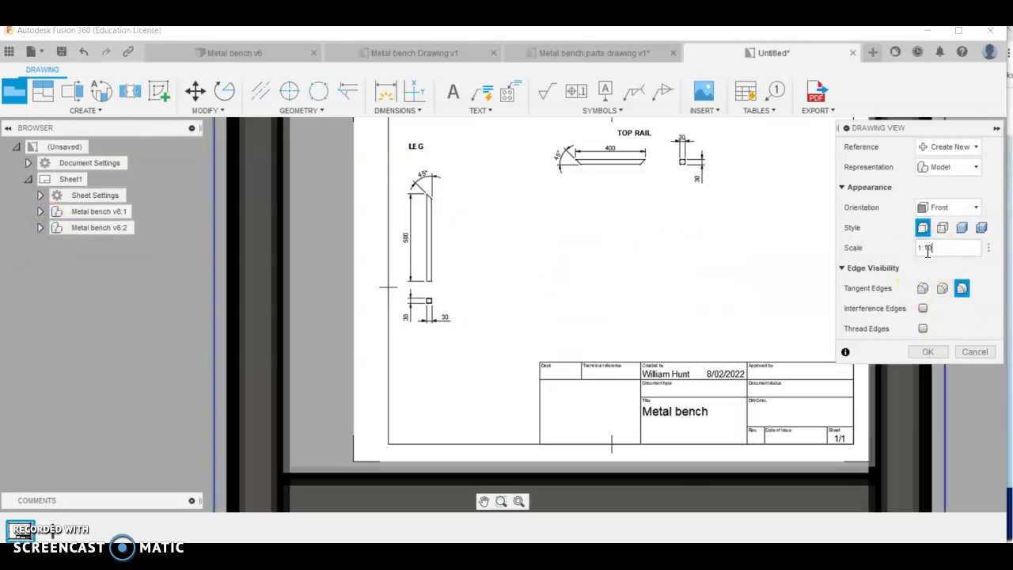
{"action": "left_click", "coordinate": [939, 354]}
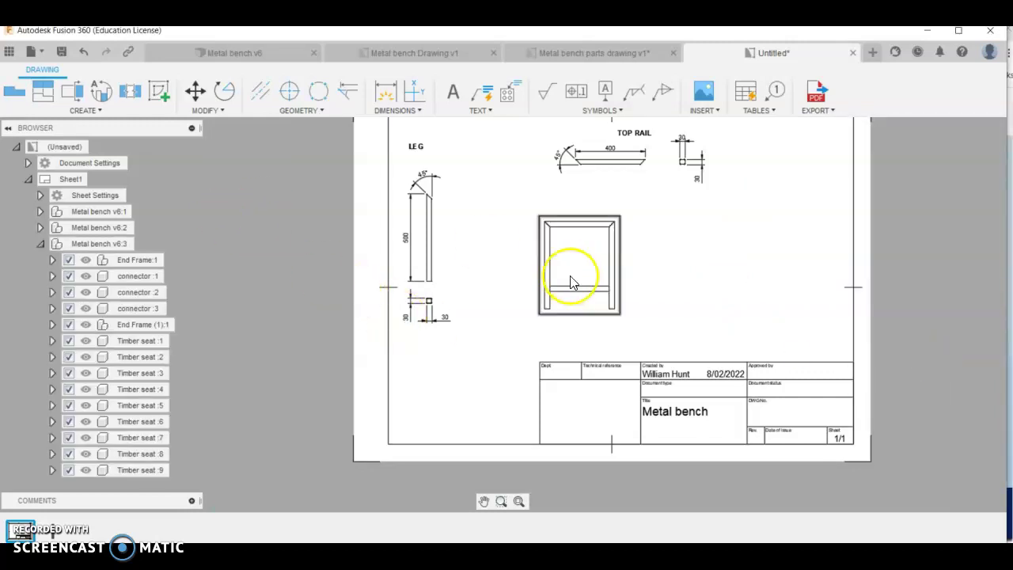
Step: Hide connectors 1–3, the second end frame and timber seats 1–9 in the new view
{"action": "left_click", "coordinate": [70, 276]}
{"action": "left_click", "coordinate": [70, 292]}
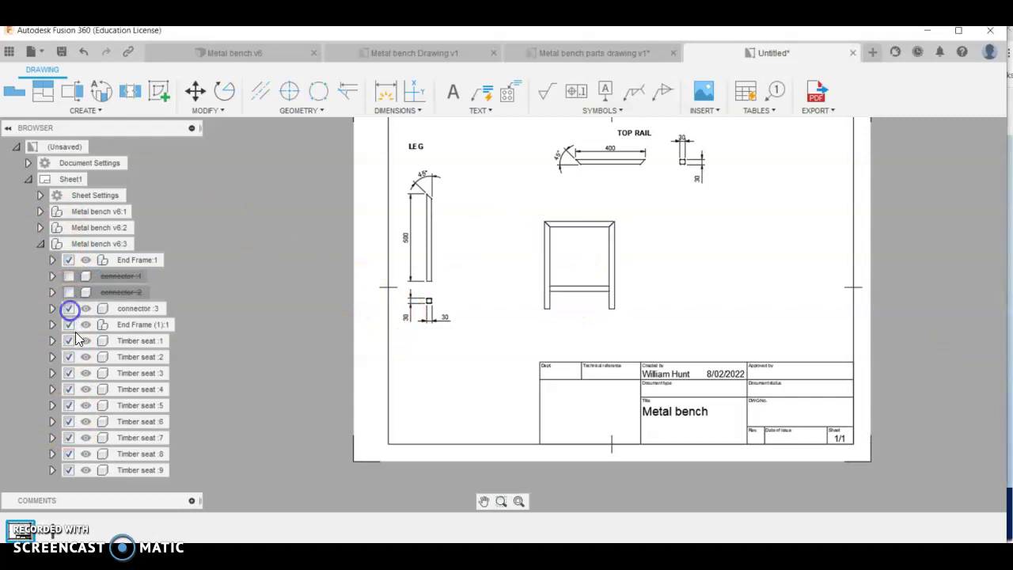
{"action": "left_click", "coordinate": [70, 324]}
{"action": "left_click", "coordinate": [70, 308]}
{"action": "left_click", "coordinate": [70, 341]}
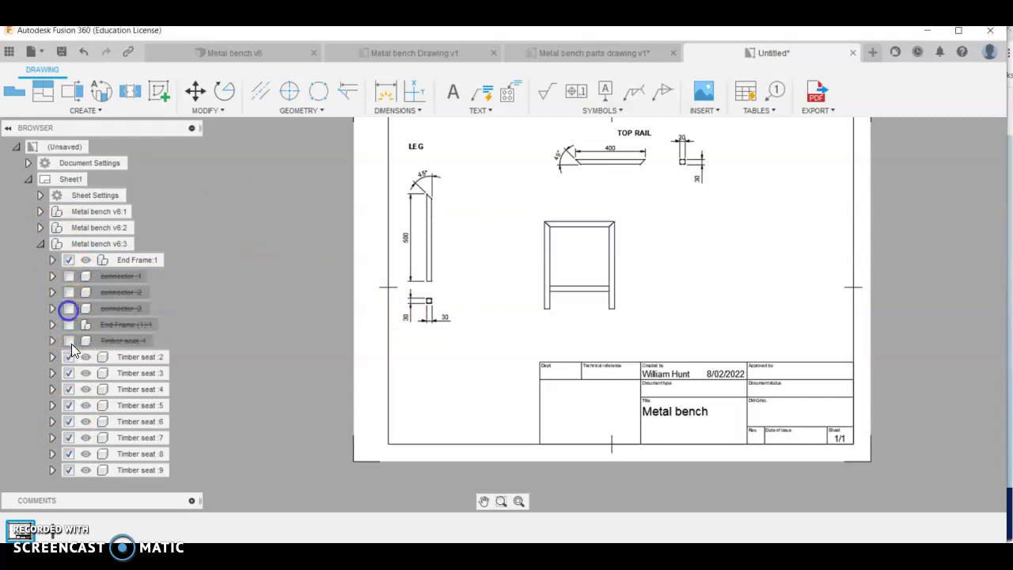
{"action": "left_click", "coordinate": [69, 357]}
{"action": "left_click", "coordinate": [70, 373]}
{"action": "left_click", "coordinate": [69, 390]}
{"action": "left_click", "coordinate": [70, 405]}
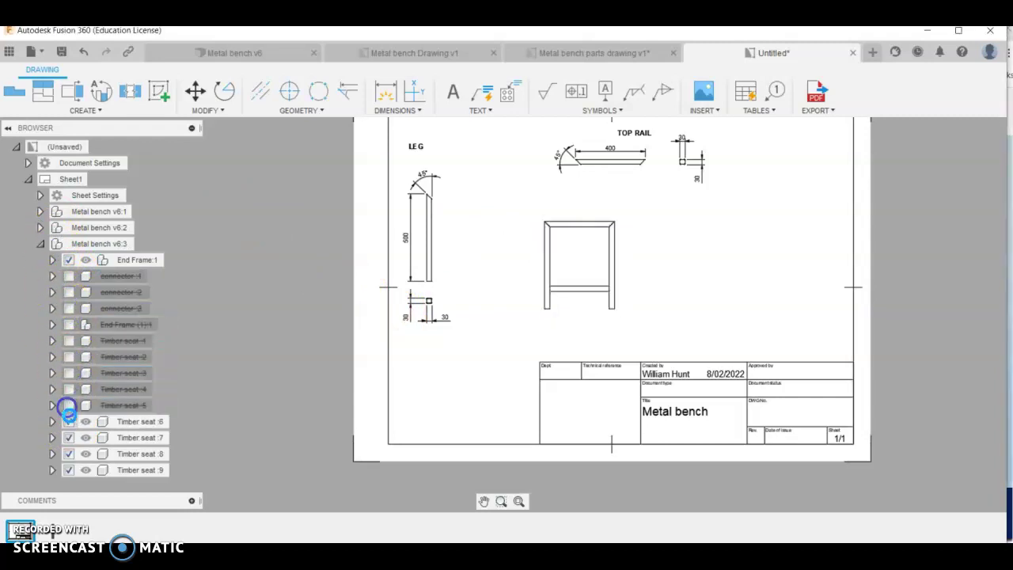
{"action": "left_click", "coordinate": [70, 422]}
{"action": "left_click", "coordinate": [70, 437]}
{"action": "left_click", "coordinate": [70, 453]}
{"action": "left_click", "coordinate": [70, 470]}
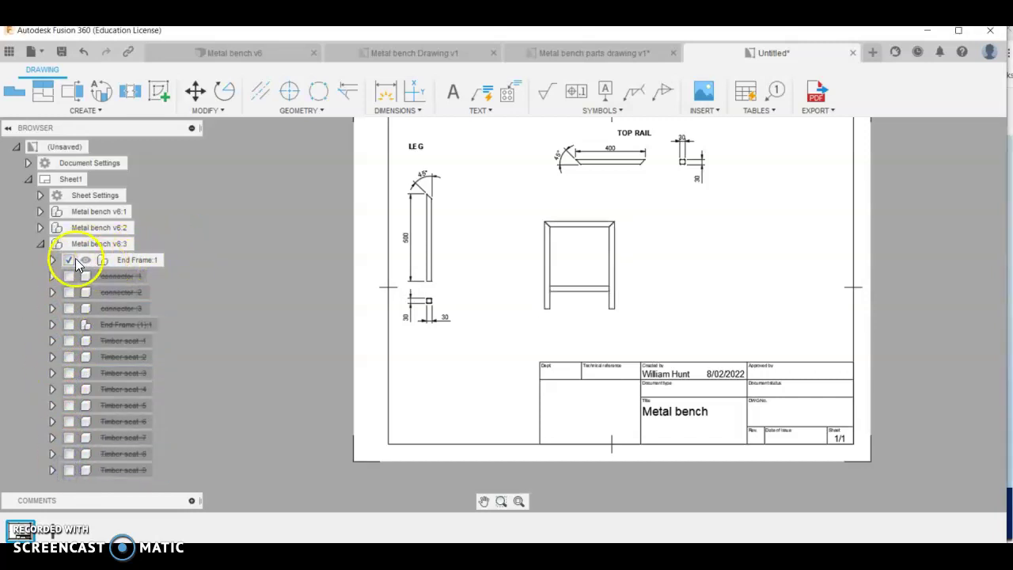
Step: Hide Leg R, Top Rail and Leg L of End Frame:1, leaving only the bottom rail
{"action": "left_click", "coordinate": [51, 261]}
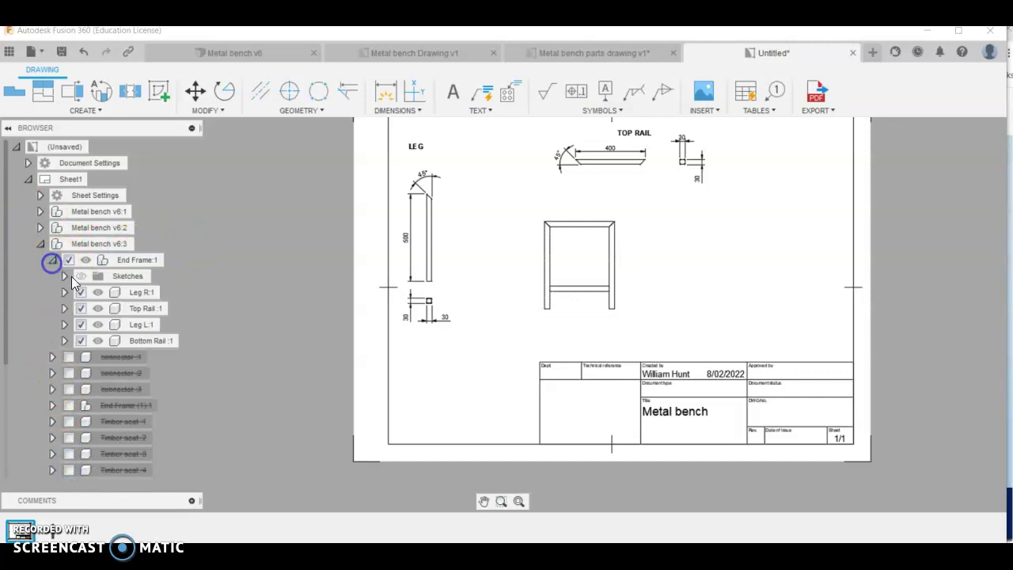
{"action": "left_click", "coordinate": [81, 292]}
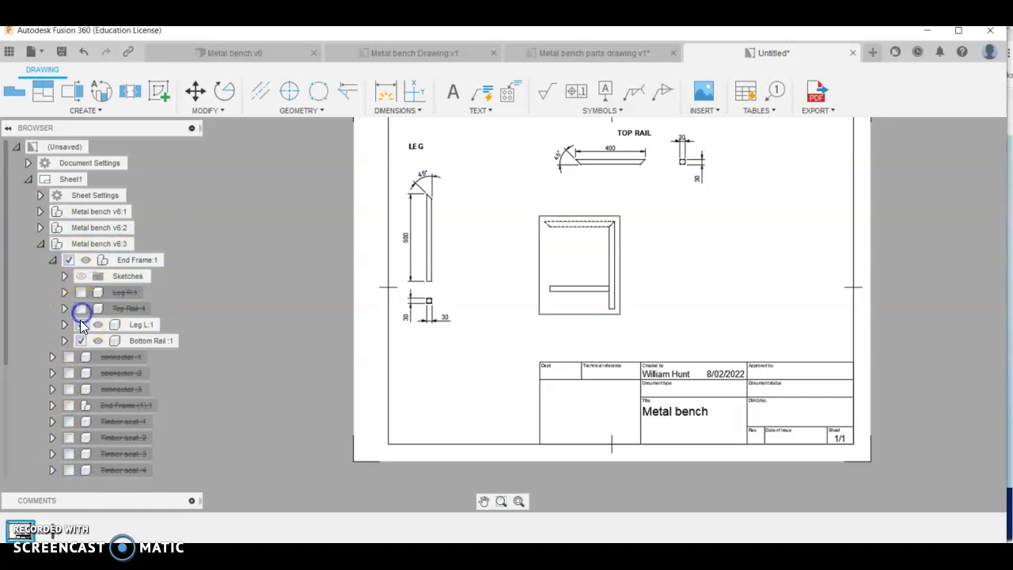
{"action": "left_click", "coordinate": [81, 307]}
{"action": "left_click", "coordinate": [81, 324]}
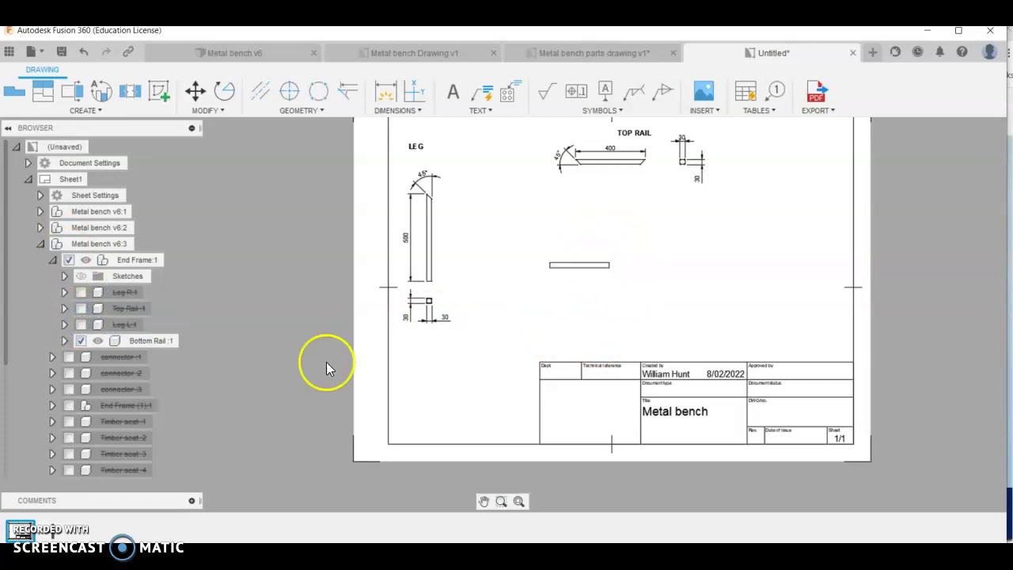
{"action": "left_click", "coordinate": [629, 250]}
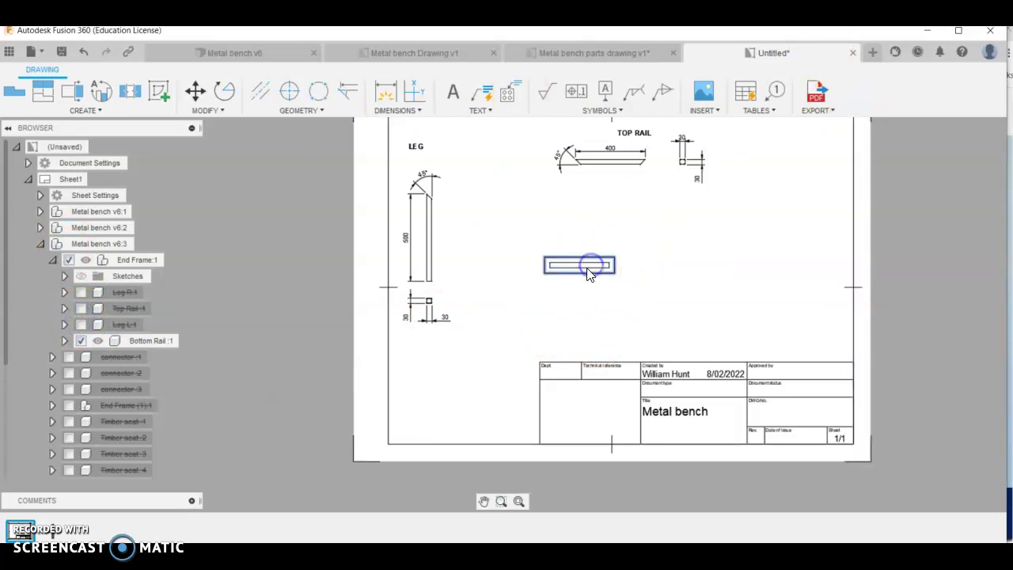
Step: Raise the bottom-rail view and add a projected end view to its right
{"action": "left_click", "coordinate": [614, 241]}
{"action": "left_click", "coordinate": [324, 99]}
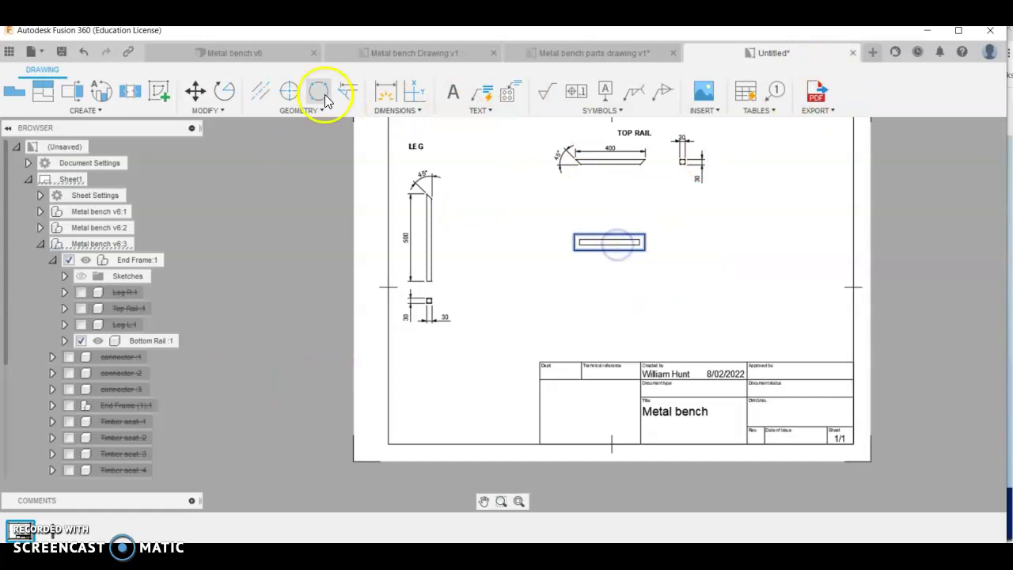
{"action": "left_click", "coordinate": [17, 89]}
{"action": "left_click", "coordinate": [42, 93]}
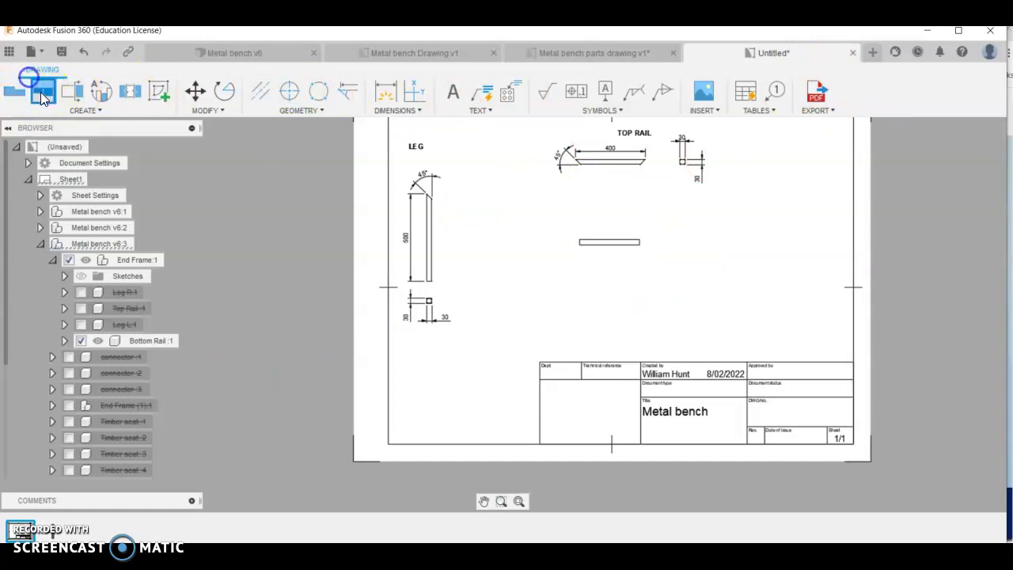
{"action": "left_click", "coordinate": [598, 244]}
{"action": "left_click", "coordinate": [742, 243]}
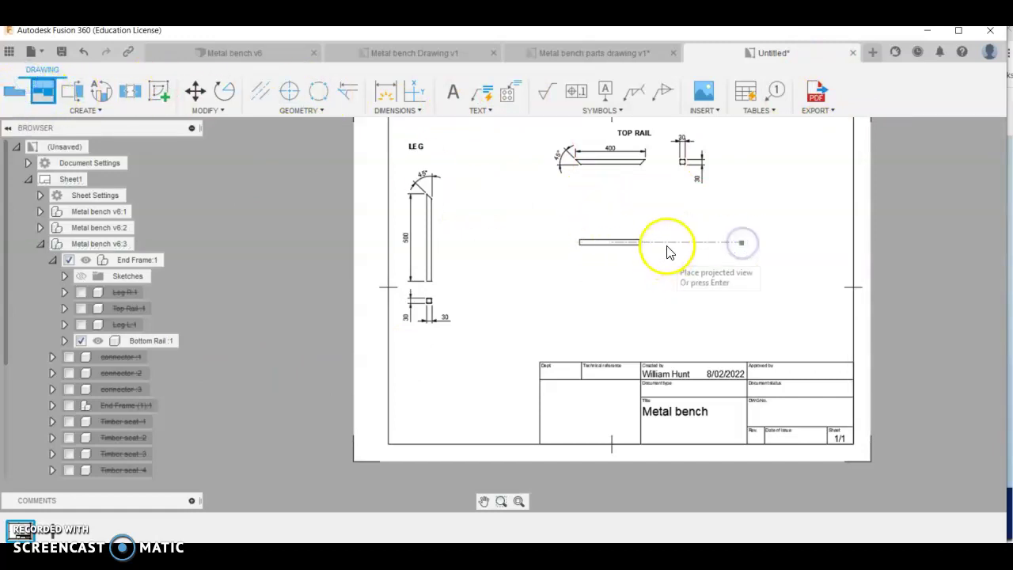
{"action": "left_click", "coordinate": [677, 242]}
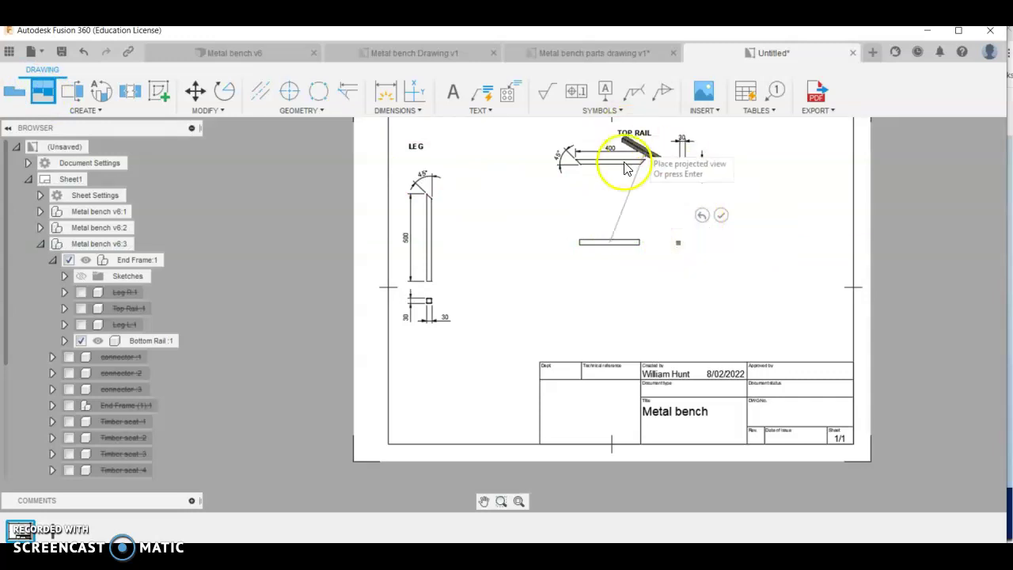
{"action": "left_click", "coordinate": [720, 214]}
{"action": "left_click", "coordinate": [385, 90]}
{"action": "left_click", "coordinate": [610, 241]}
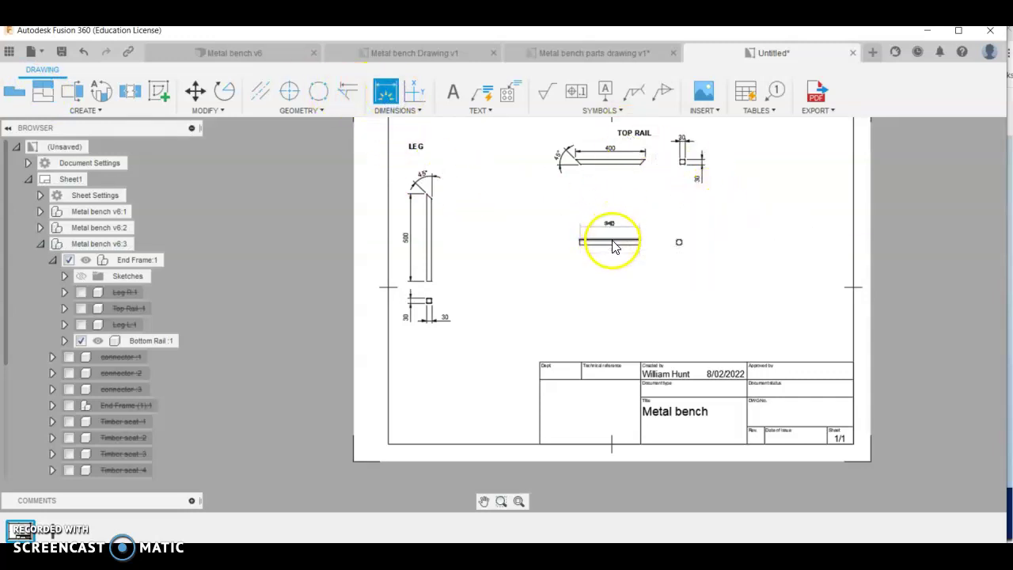
Step: Copy the TOP RAIL label to a spot above the bottom rail view
{"action": "right_click", "coordinate": [628, 135]}
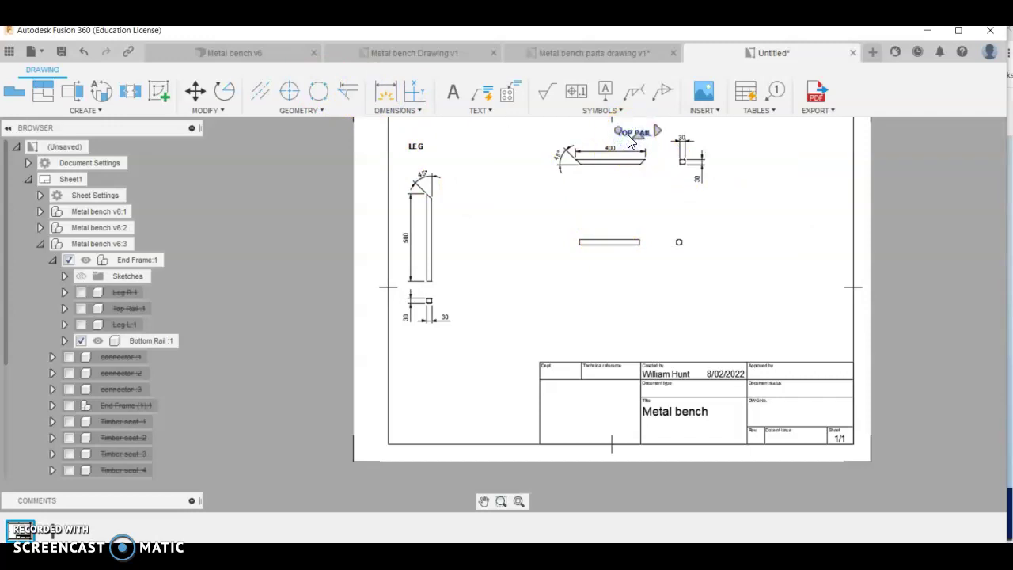
{"action": "left_click", "coordinate": [637, 136]}
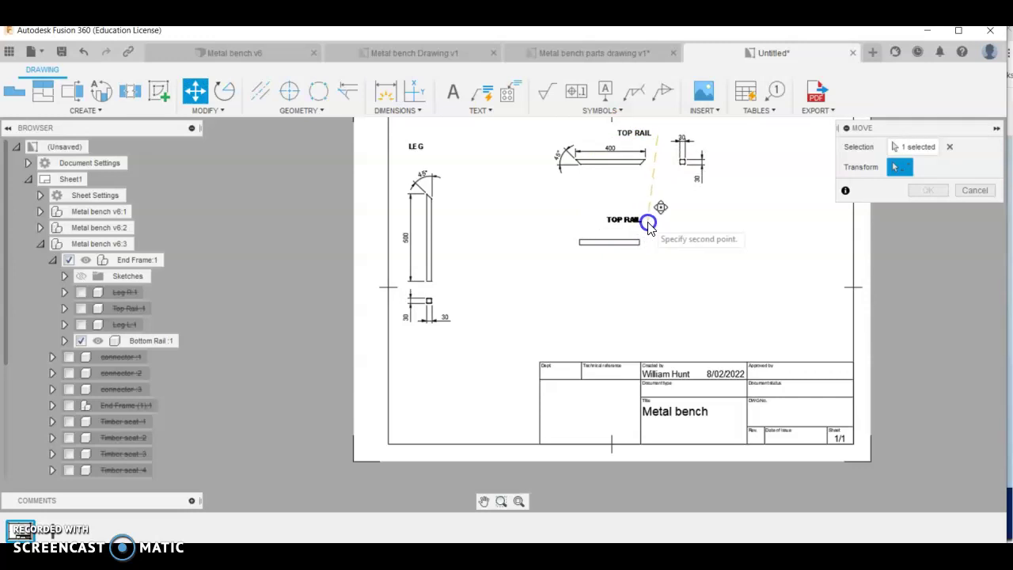
{"action": "left_click", "coordinate": [622, 214]}
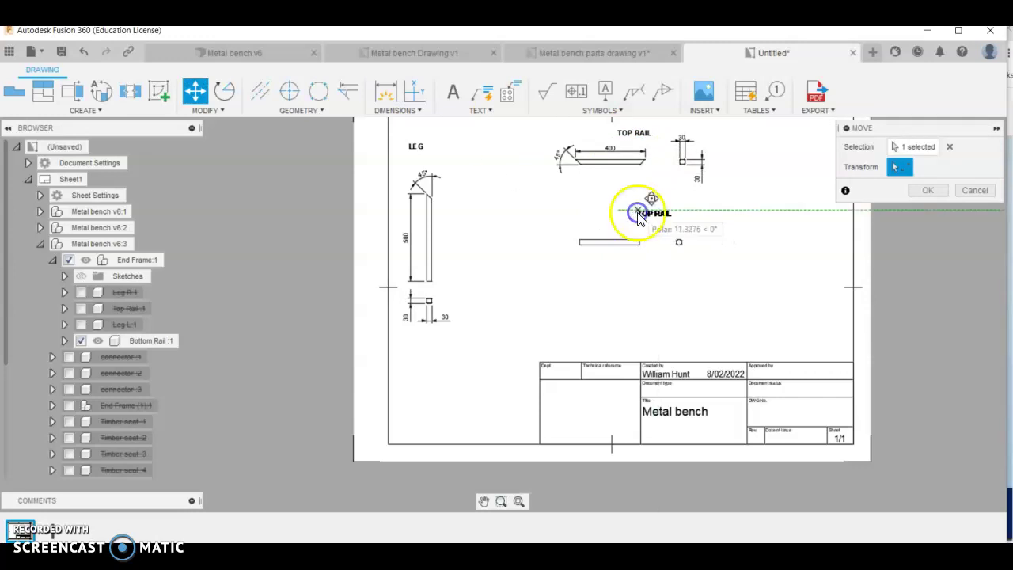
{"action": "left_click", "coordinate": [619, 215]}
{"action": "left_click", "coordinate": [910, 191]}
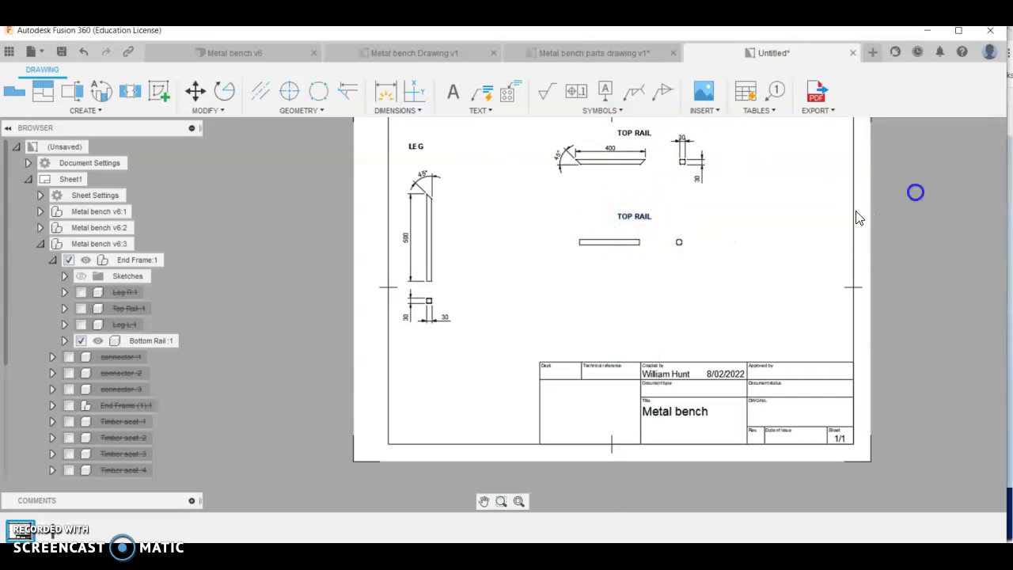
Step: Retype the copied label as BOTTOM RAIL and widen its box to one line
{"action": "double_click", "coordinate": [638, 216]}
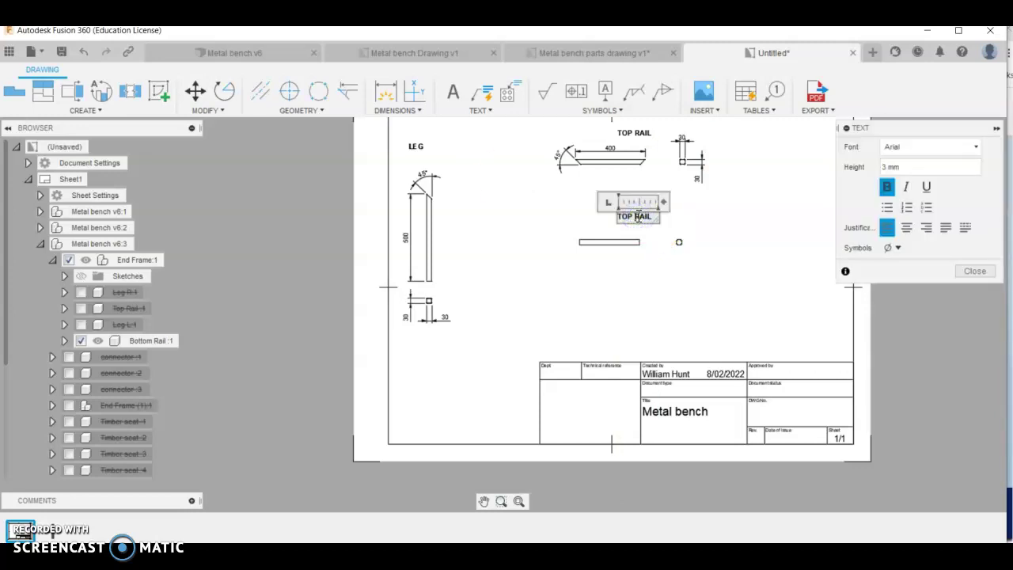
{"action": "triple_click", "coordinate": [633, 216]}
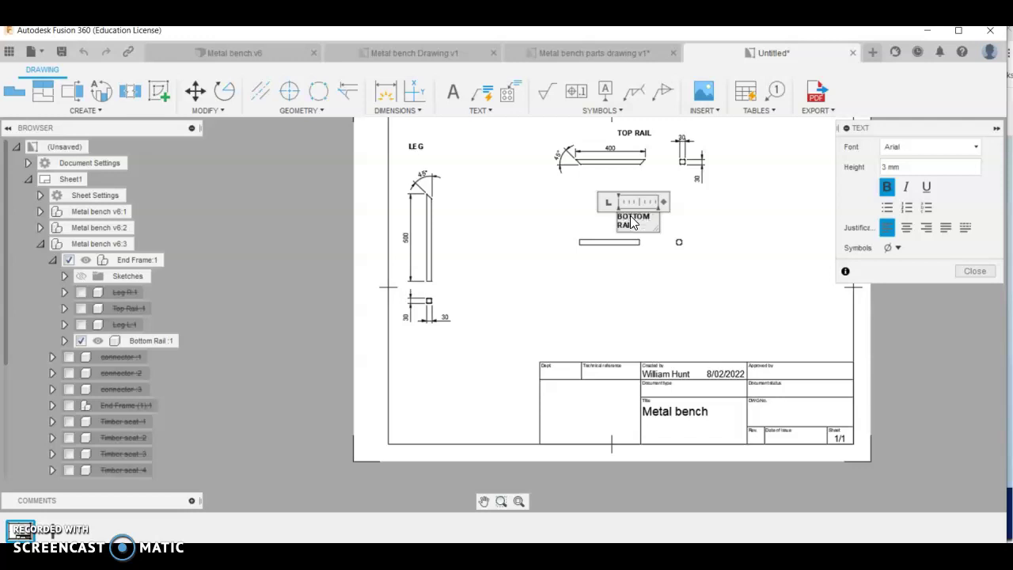
{"action": "left_click_drag", "start_coordinate": [654, 228], "coordinate": [677, 231]}
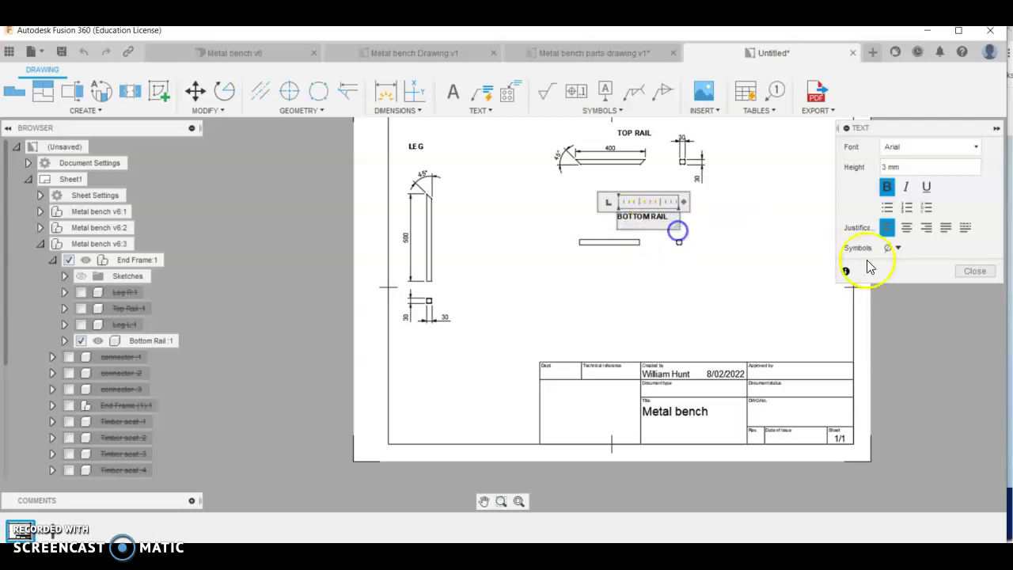
{"action": "left_click", "coordinate": [984, 270]}
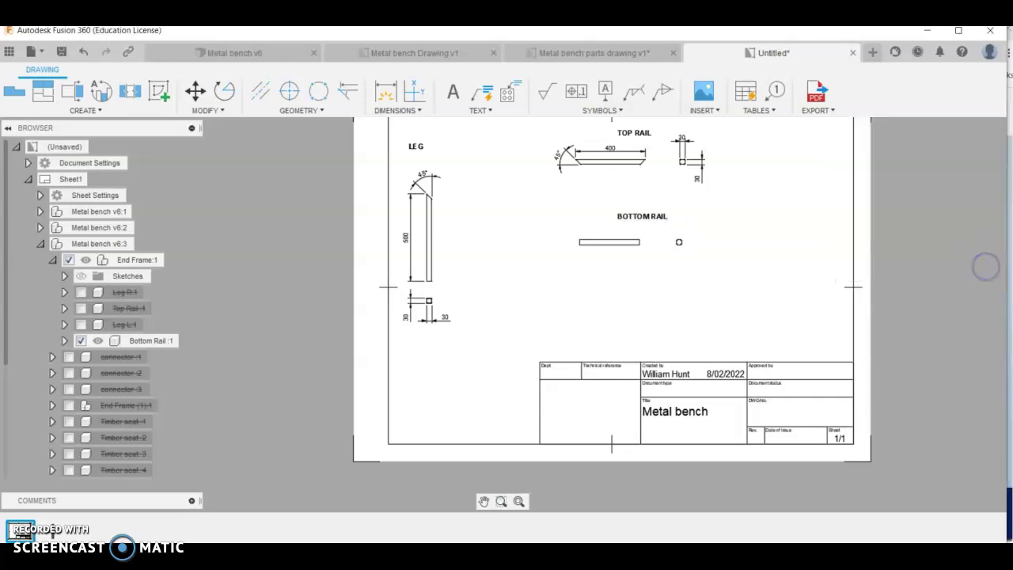
Step: Shift the BOTTOM RAIL heading slightly left so it centres over the rail view
{"action": "left_click_drag", "start_coordinate": [630, 219], "coordinate": [625, 218]}
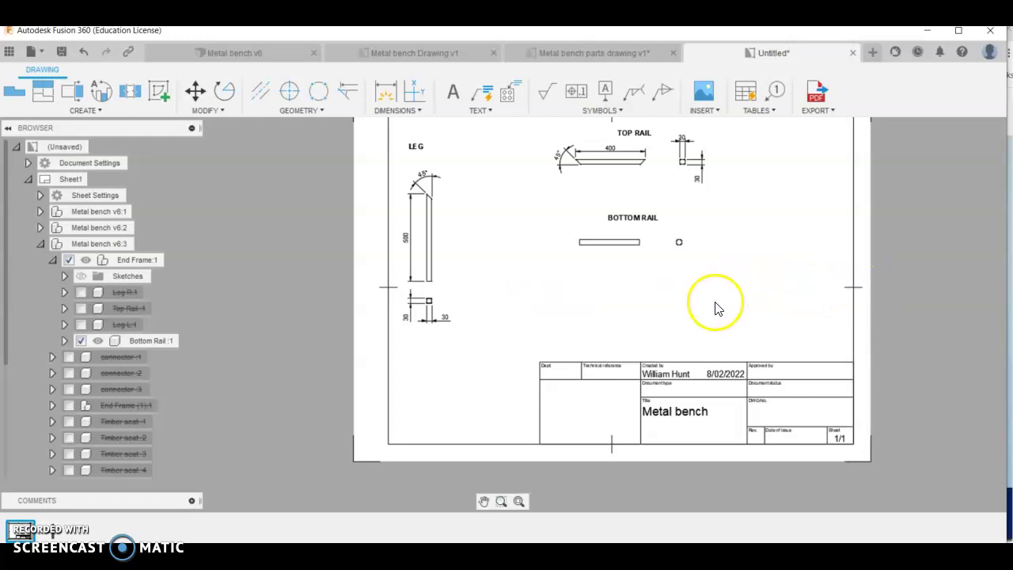
{"action": "scroll", "coordinate": [696, 352], "scroll_direction": "down", "scroll_amount": 2}
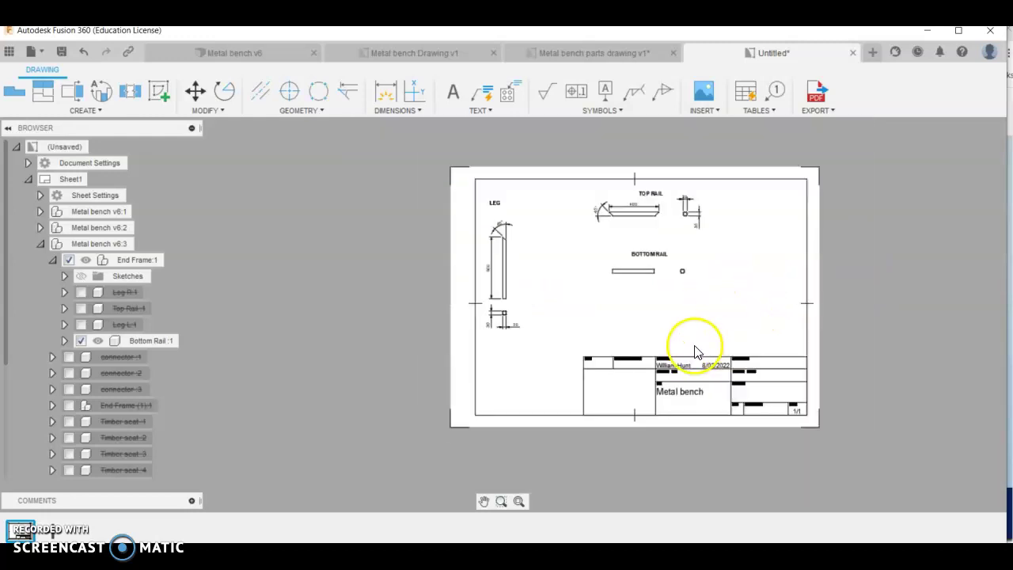
{"action": "scroll", "coordinate": [694, 352], "scroll_direction": "up", "scroll_amount": 2}
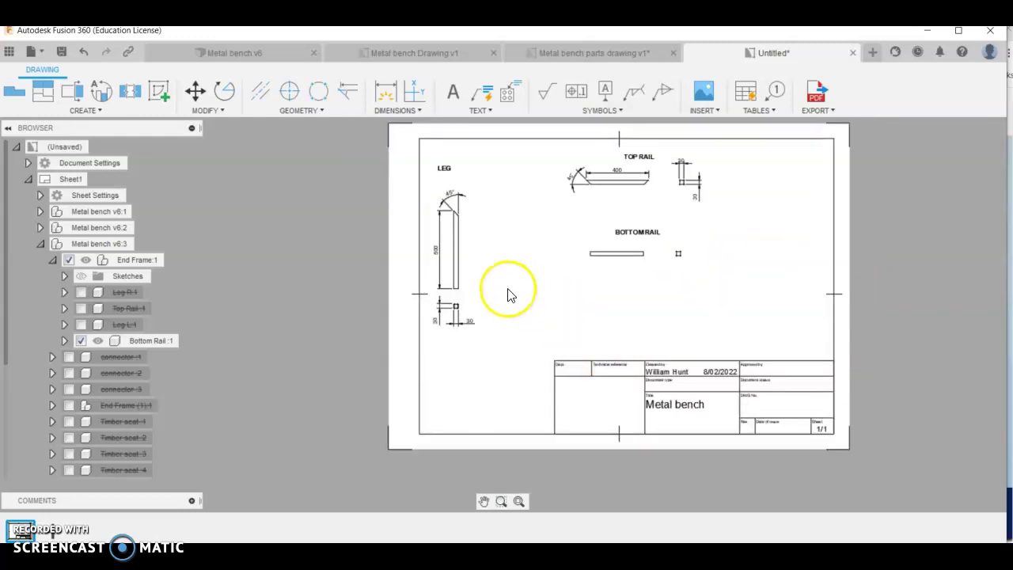